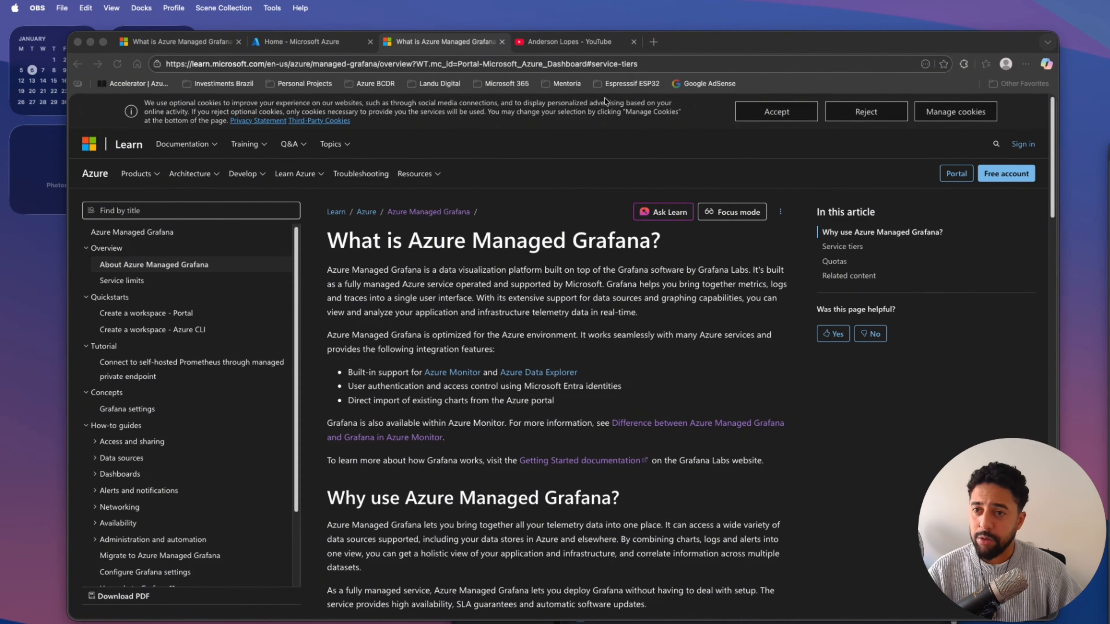
Look over the YouTube channel's home page, including its header and the Azure Landing Zone Accelerator videos.
{"action": "left_click", "coordinate": [569, 45]}
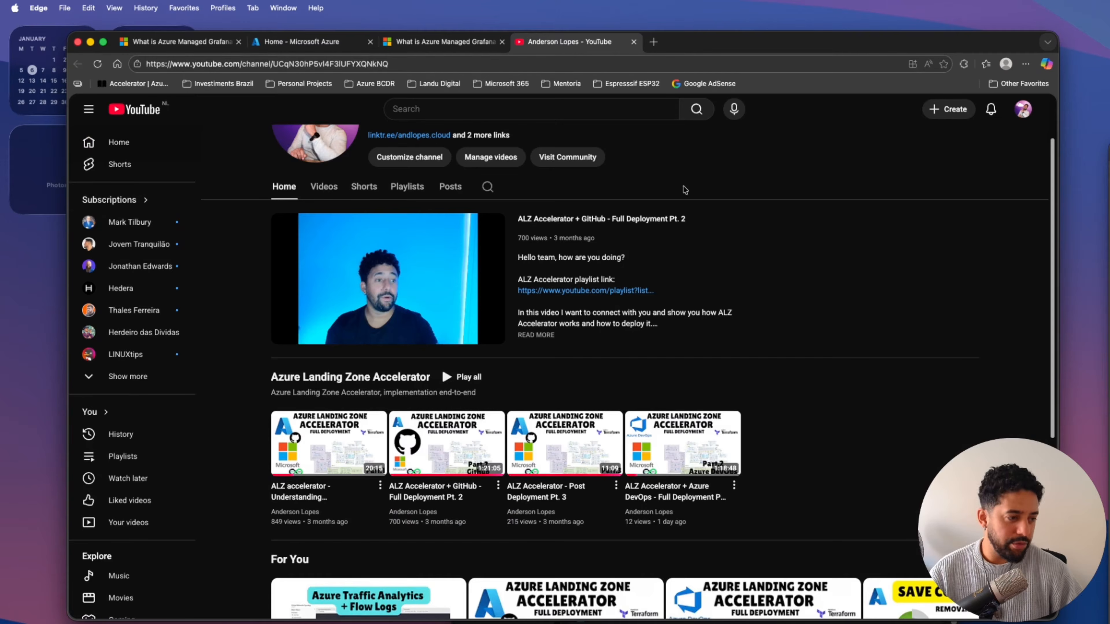
{"action": "scroll", "coordinate": [722, 293], "scroll_direction": "up", "scroll_amount": 3}
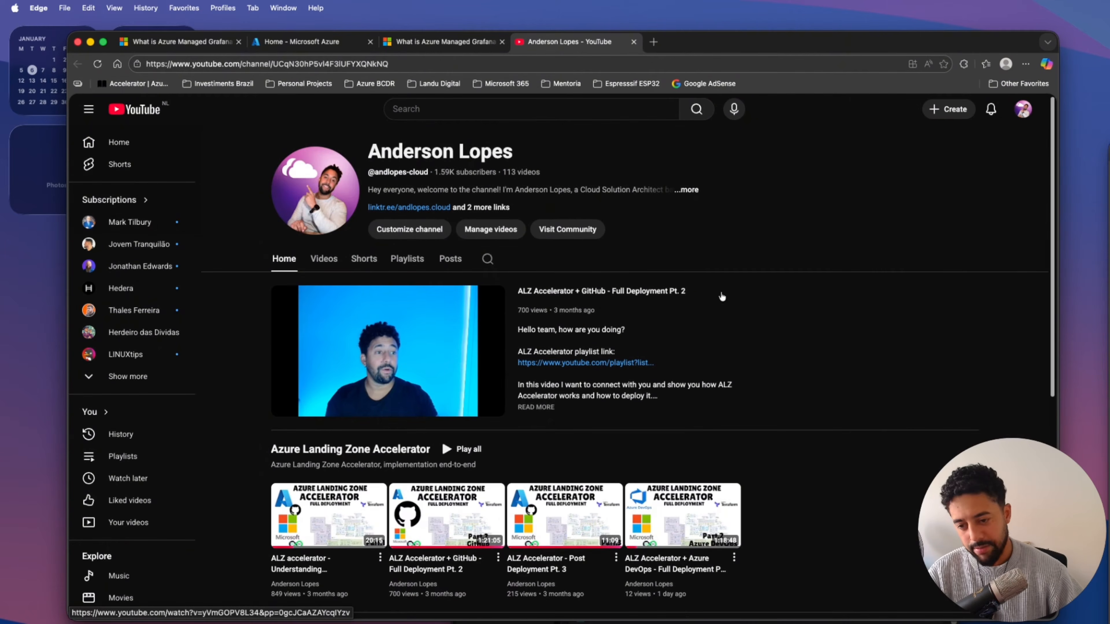
{"action": "scroll", "coordinate": [751, 338], "scroll_direction": "down", "scroll_amount": 1}
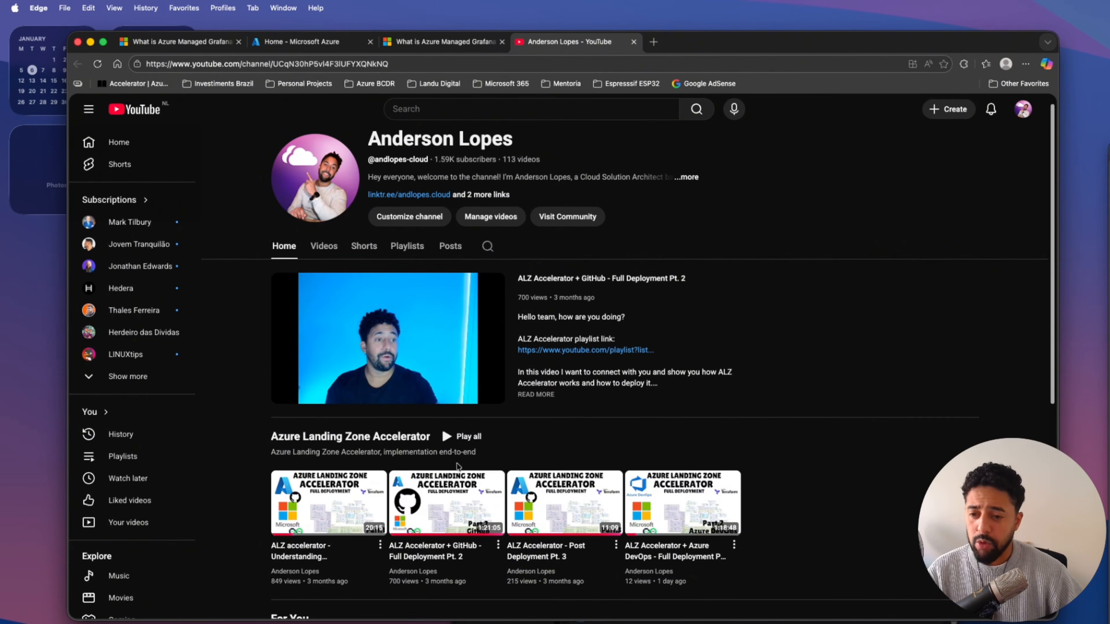
{"action": "scroll", "coordinate": [576, 423], "scroll_direction": "down", "scroll_amount": 4}
{"action": "scroll", "coordinate": [904, 388], "scroll_direction": "down", "scroll_amount": 1}
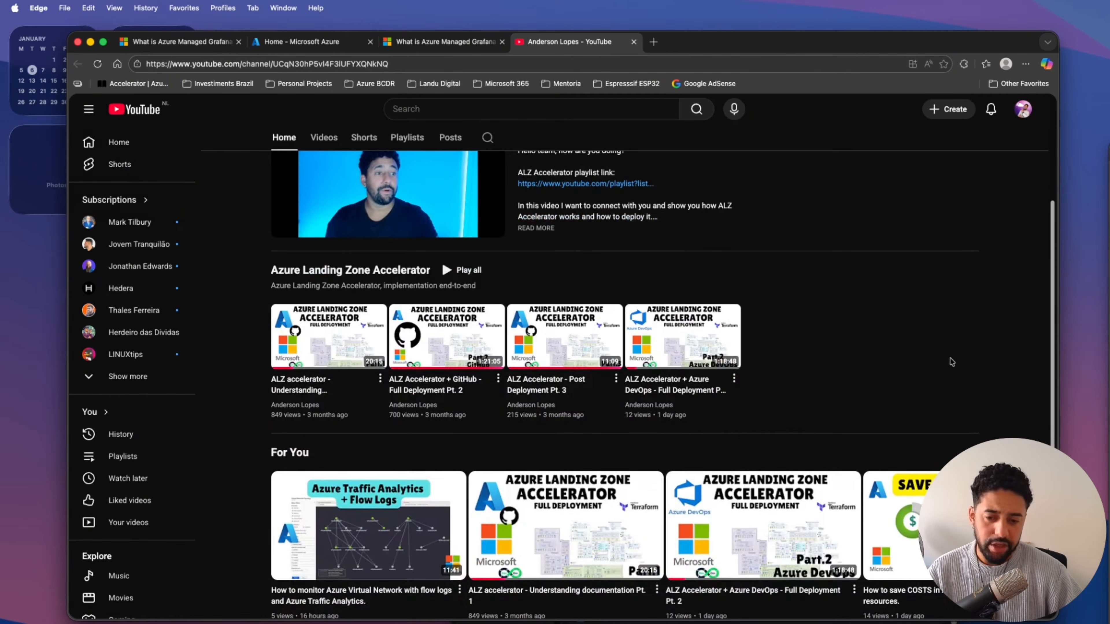
{"action": "scroll", "coordinate": [950, 336], "scroll_direction": "up", "scroll_amount": 5}
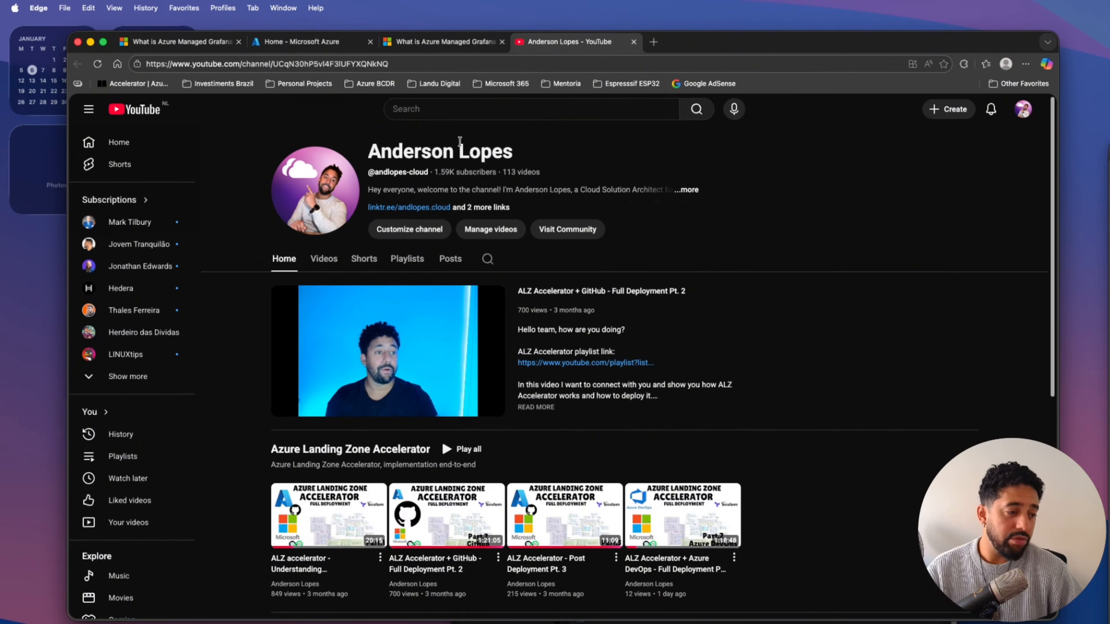
Return to the Azure Managed Grafana overview article and examine the service architecture in diagram.png.
{"action": "left_click", "coordinate": [467, 43]}
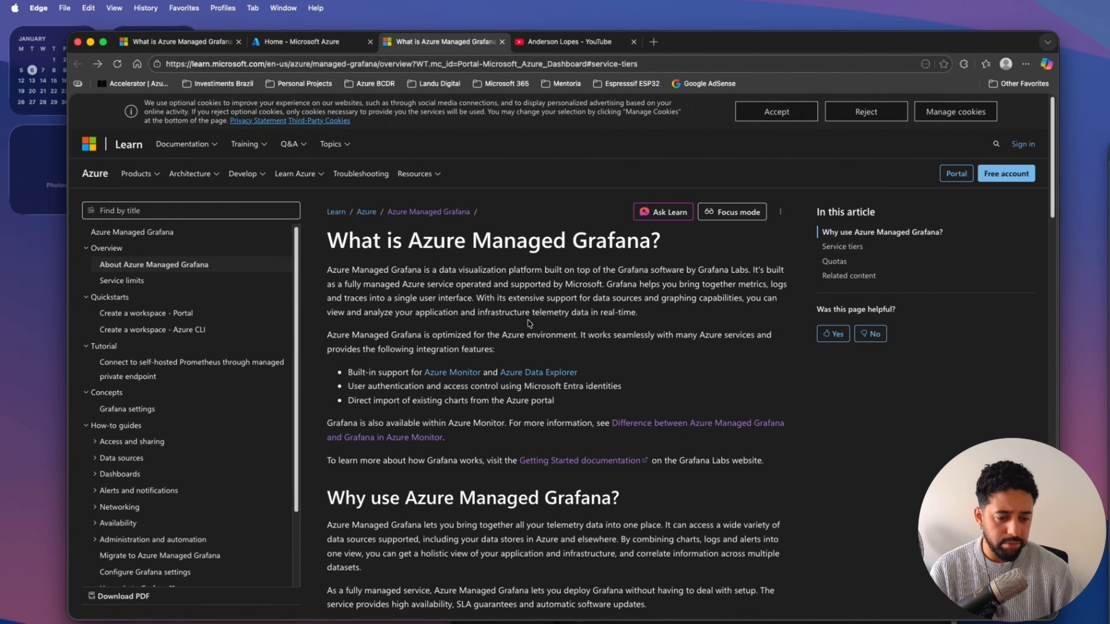
{"action": "key", "text": "super+Tab"}
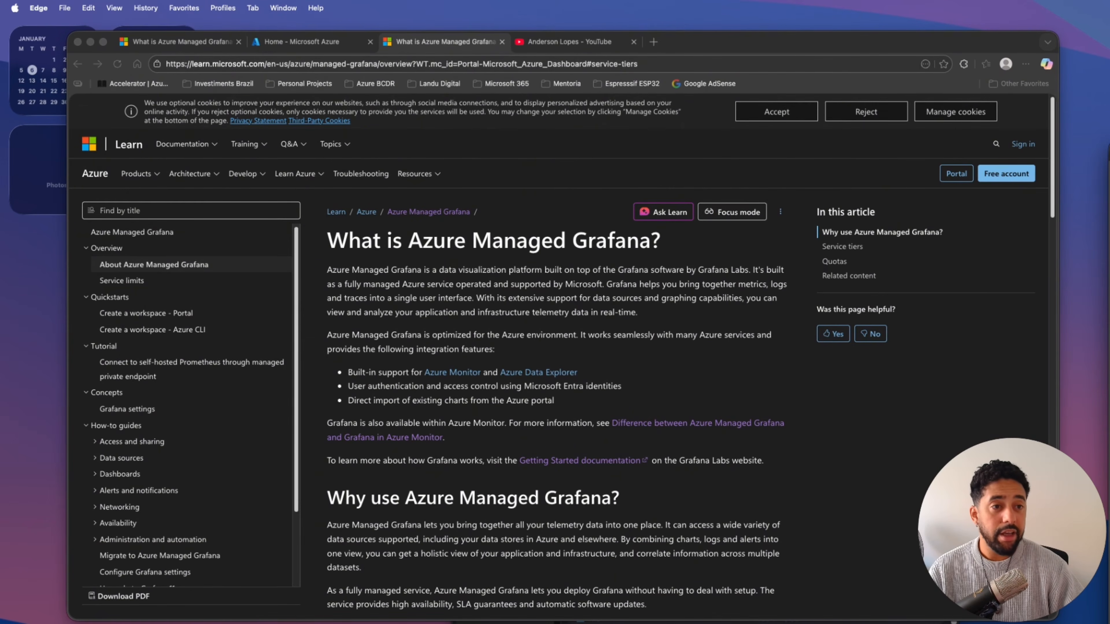
{"action": "key", "text": "super+Tab"}
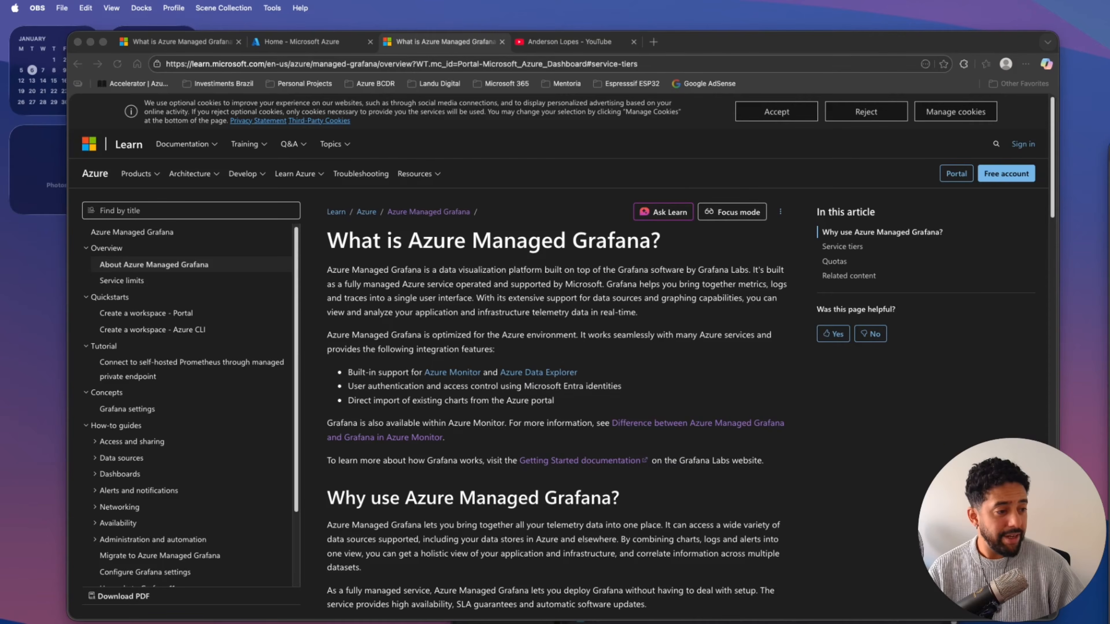
{"action": "left_click", "coordinate": [854, 411]}
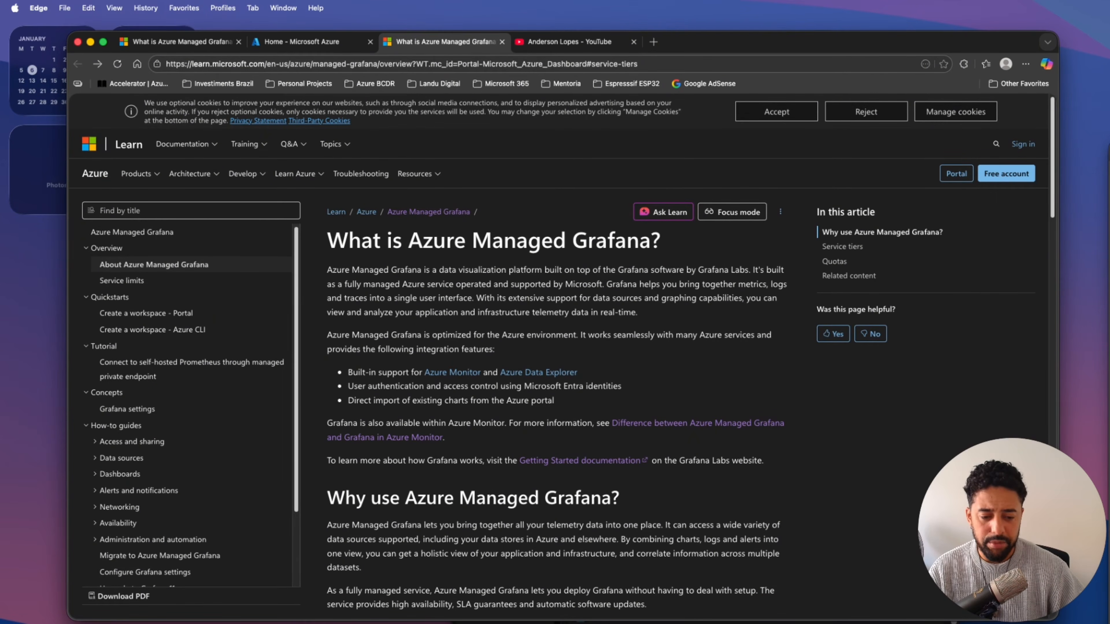
{"action": "key", "text": "super+Tab"}
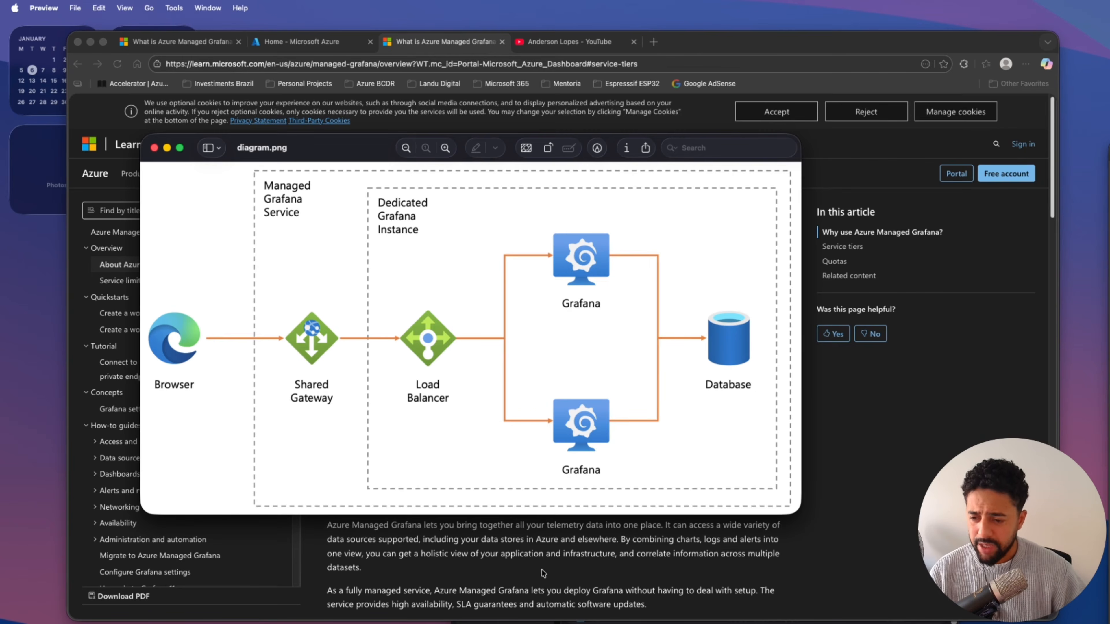
{"action": "left_click", "coordinate": [533, 564]}
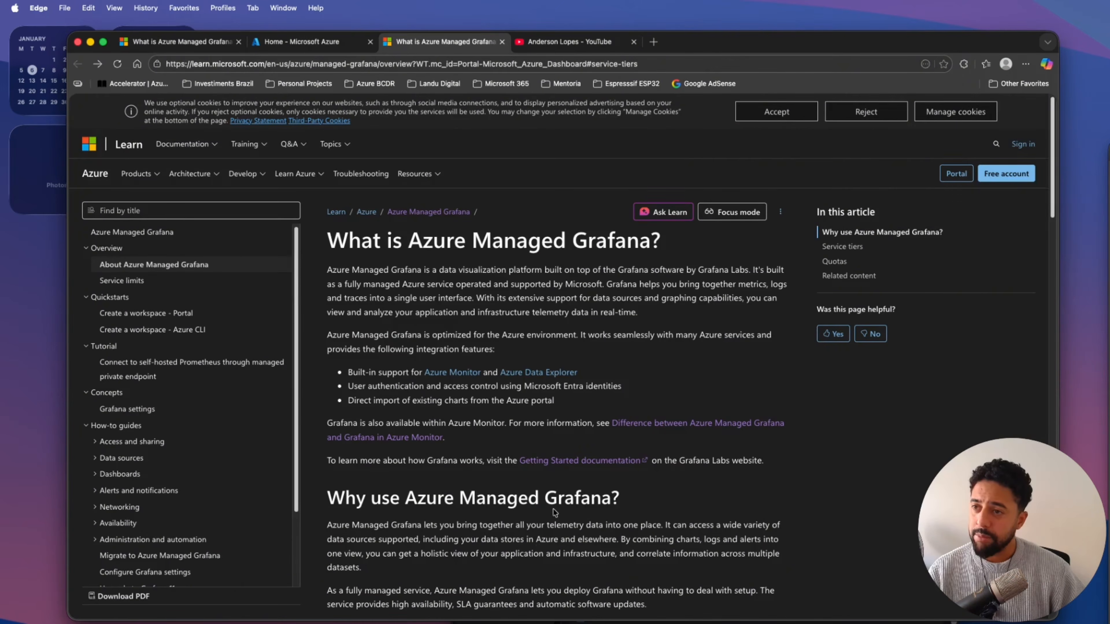
Open Azure Monitor's Dashboards with Grafana gallery in the Azure portal and browse the available dashboards.
{"action": "left_click", "coordinate": [328, 46]}
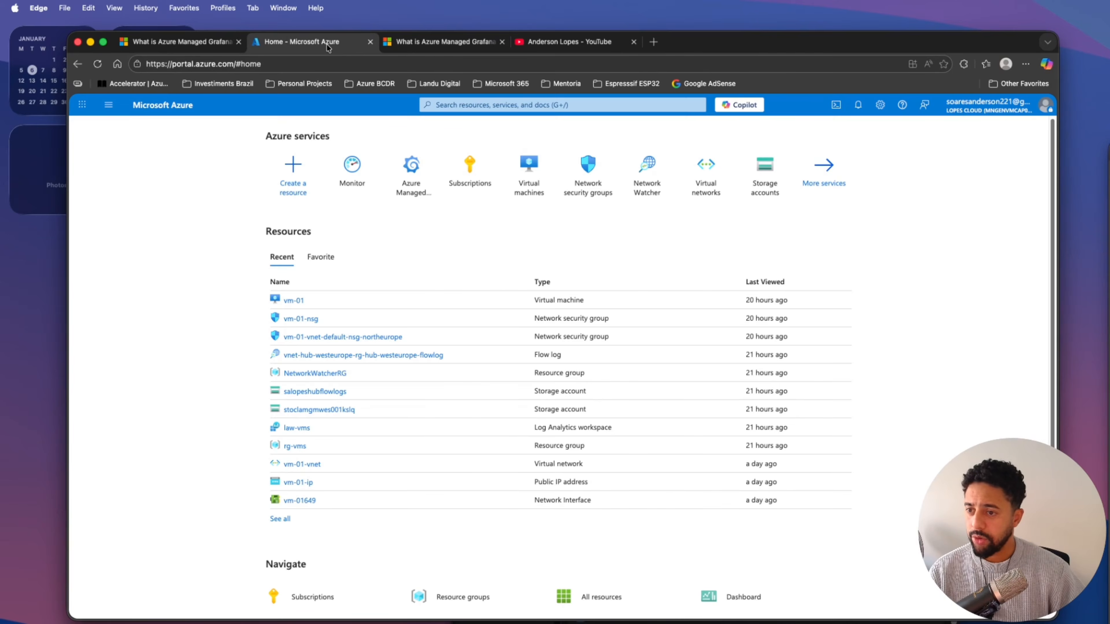
{"action": "left_click", "coordinate": [352, 170]}
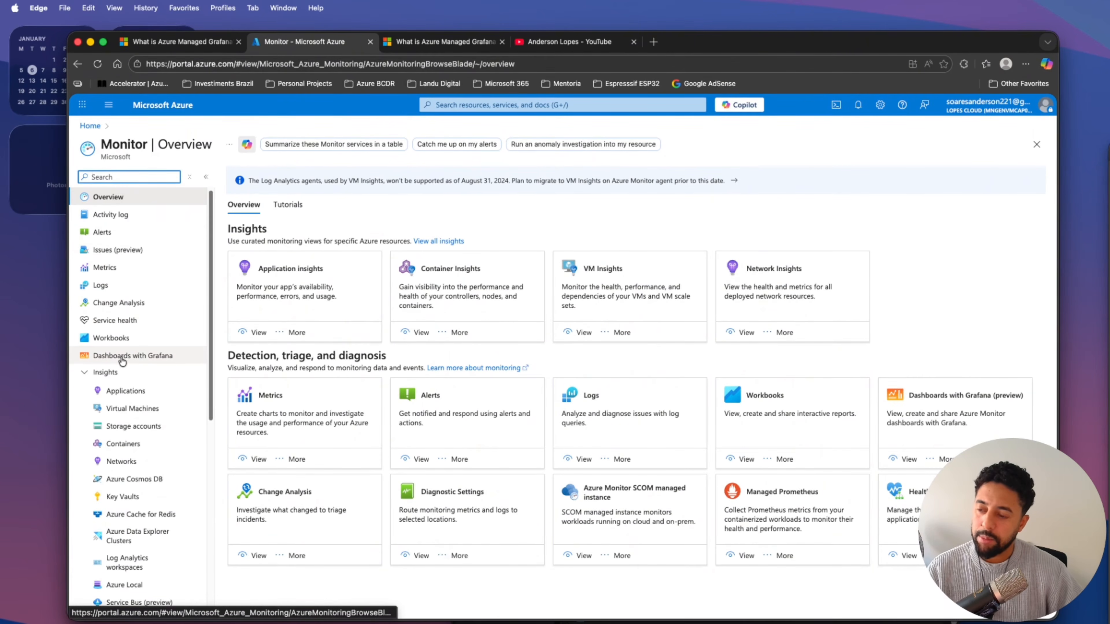
{"action": "left_click", "coordinate": [152, 359]}
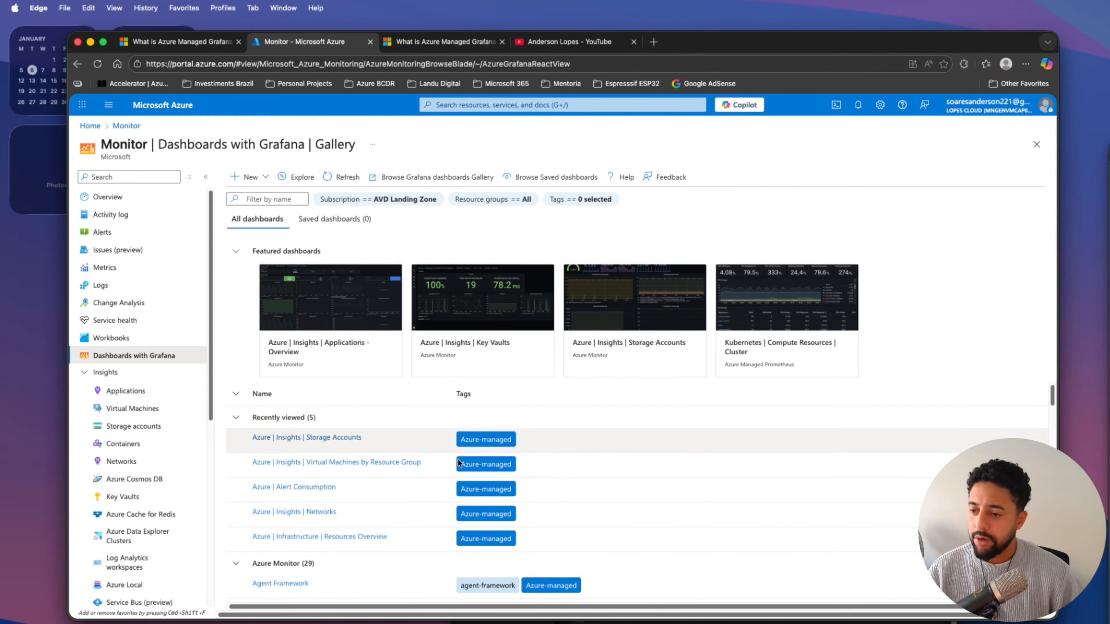
{"action": "scroll", "coordinate": [458, 463], "scroll_direction": "down", "scroll_amount": 10}
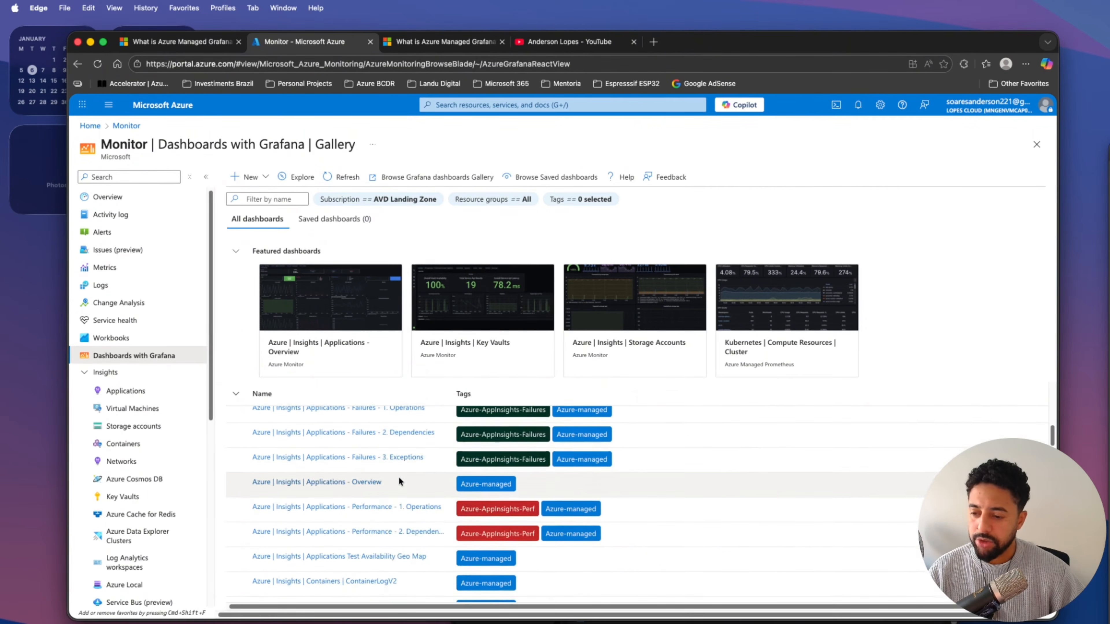
{"action": "scroll", "coordinate": [398, 481], "scroll_direction": "down", "scroll_amount": 5}
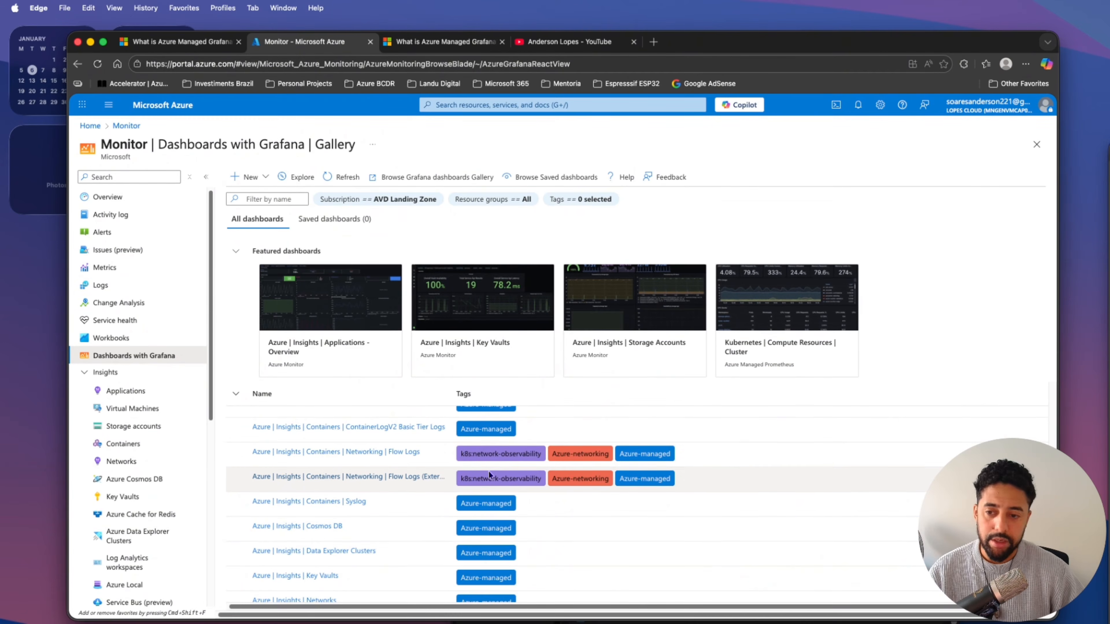
{"action": "scroll", "coordinate": [488, 472], "scroll_direction": "down", "scroll_amount": 2}
{"action": "scroll", "coordinate": [524, 472], "scroll_direction": "up", "scroll_amount": 2}
Open the featured Azure | Insights | Storage Accounts dashboard and view it for the Connectivity subscription.
{"action": "left_click", "coordinate": [635, 336]}
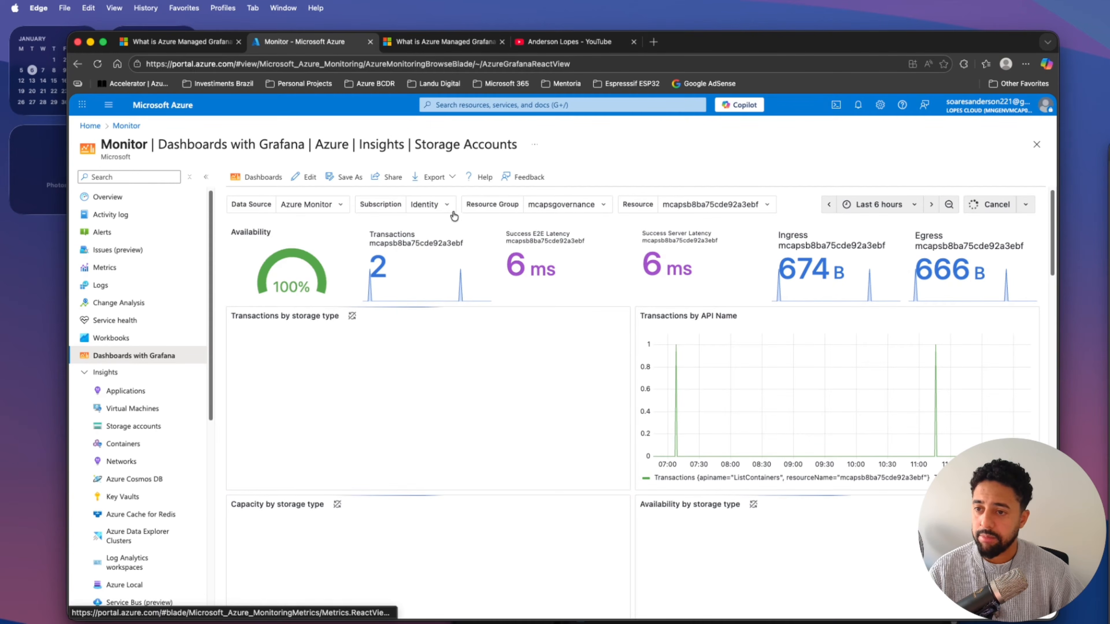
{"action": "left_click", "coordinate": [447, 205]}
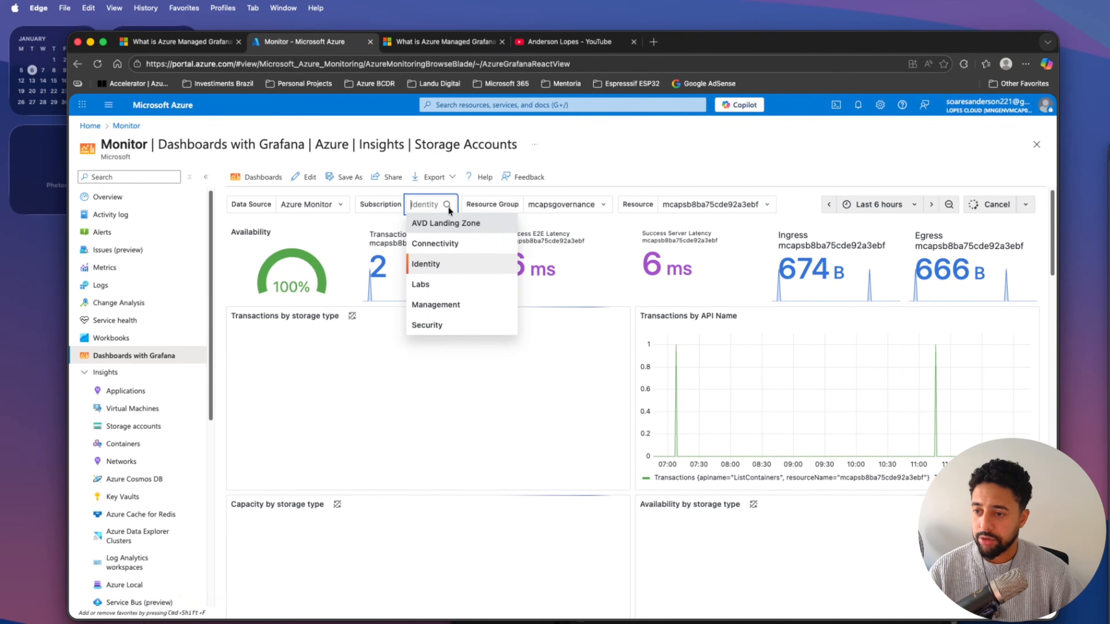
{"action": "left_click", "coordinate": [448, 243]}
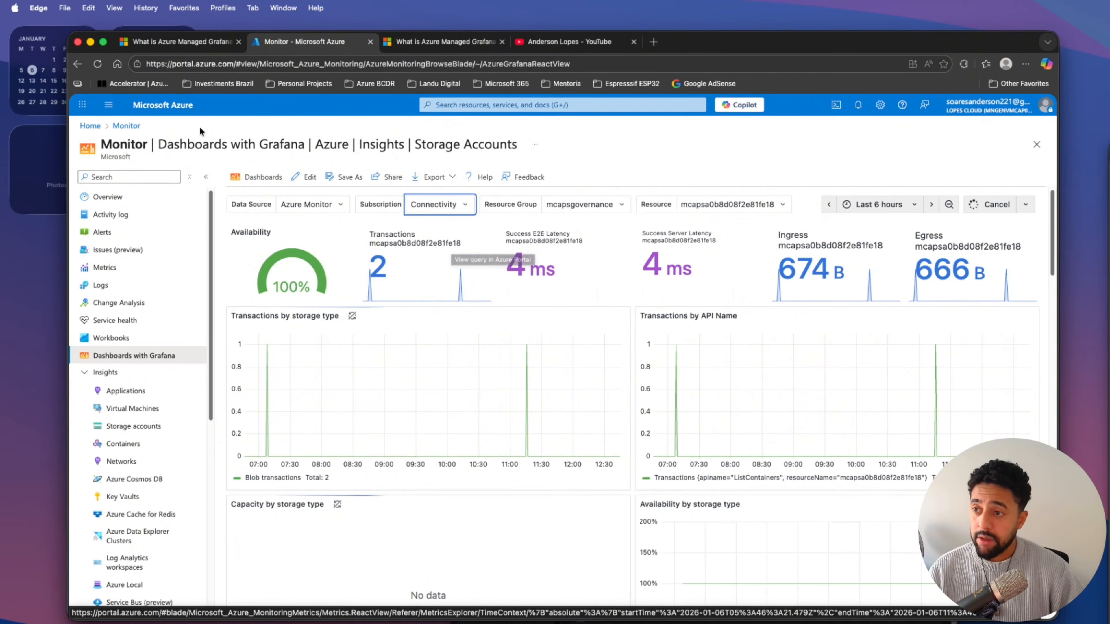
Return to the Azure portal home, search for "Azure", and open the Azure Managed Grafana service.
{"action": "left_click", "coordinate": [183, 108]}
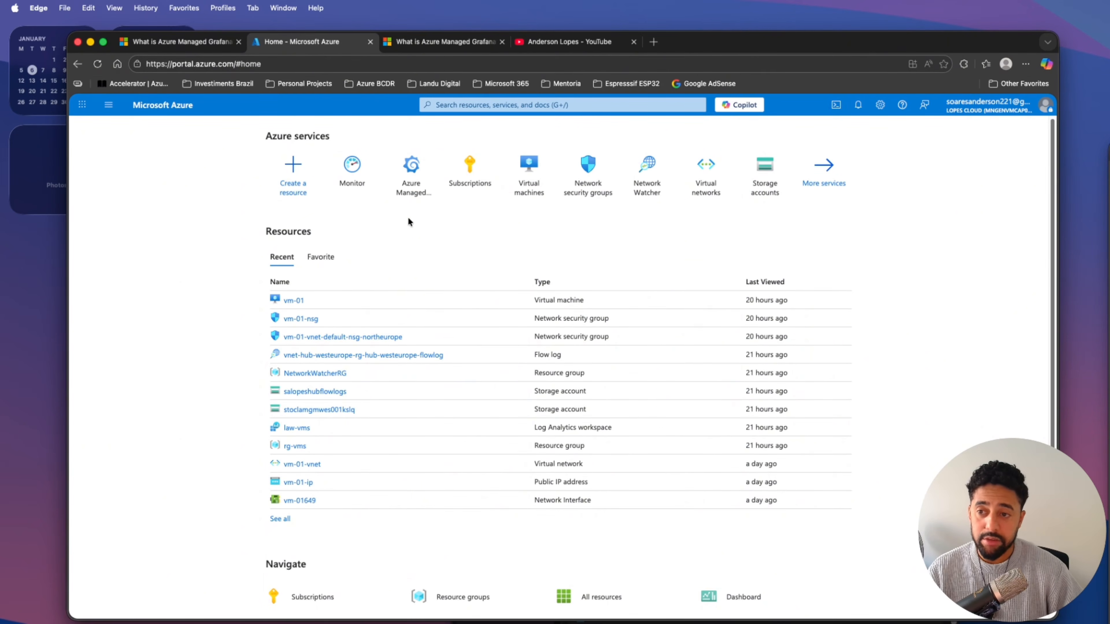
{"action": "mouse_move", "coordinate": [403, 199]}
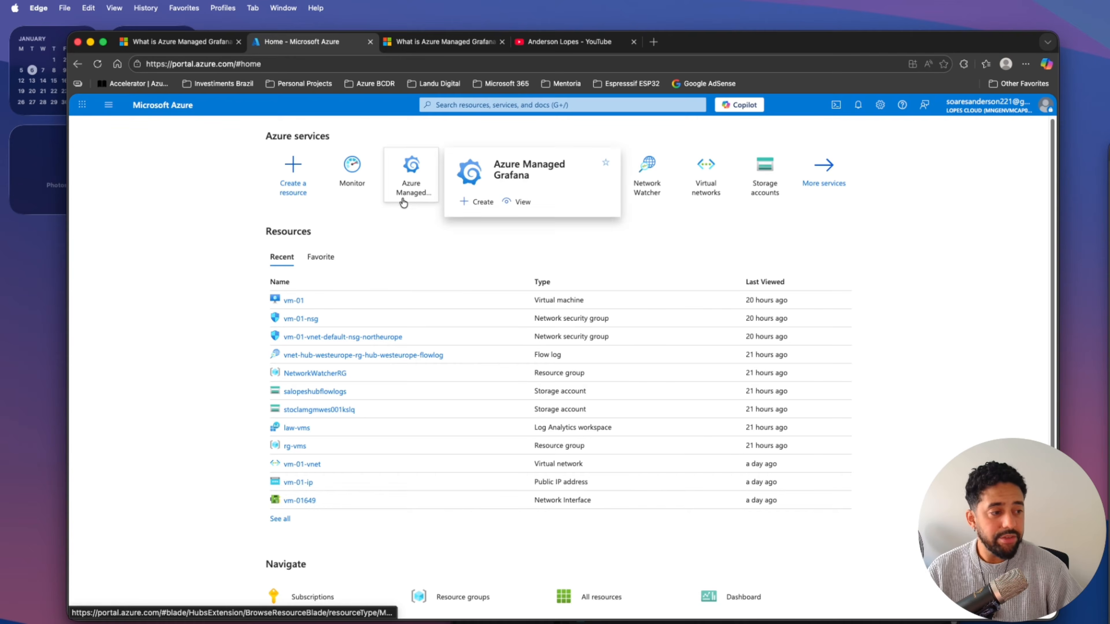
{"action": "left_click", "coordinate": [472, 105]}
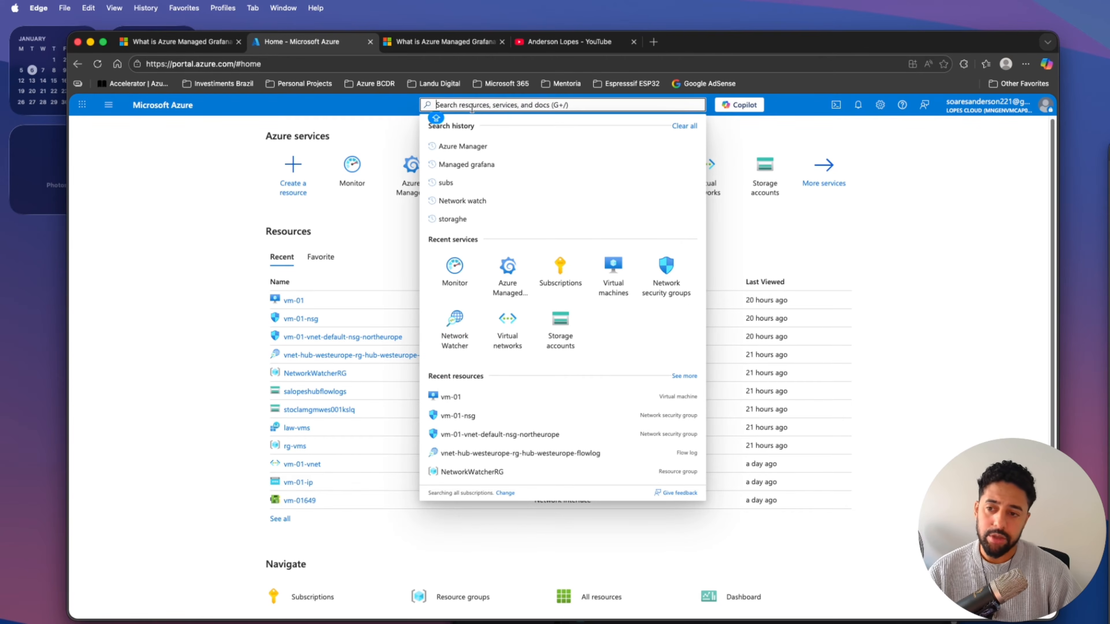
{"action": "type", "text": "Az"}
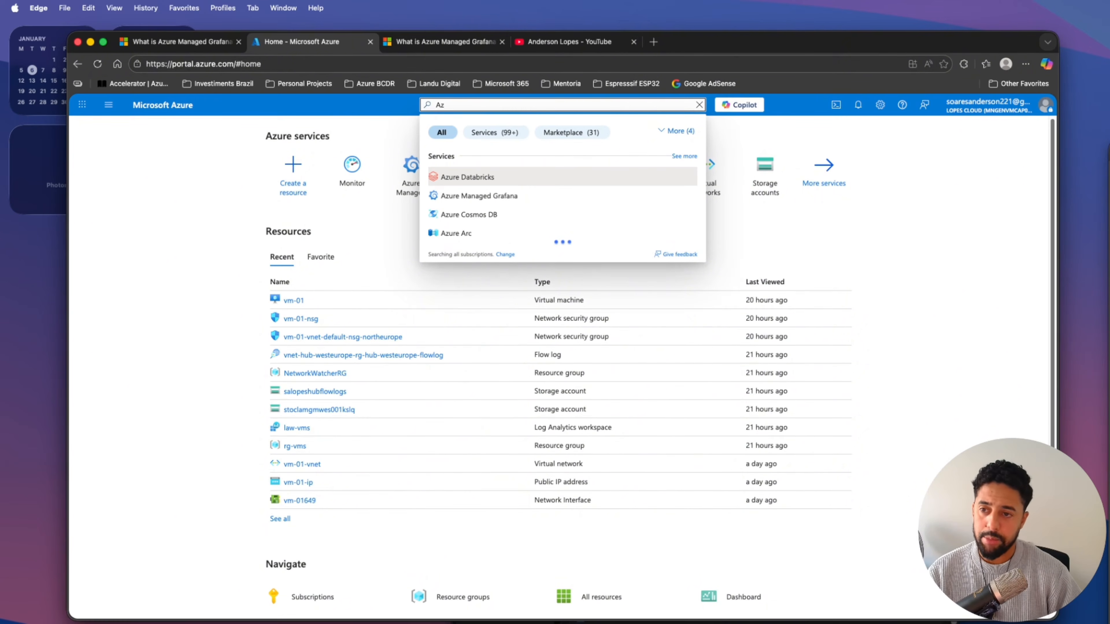
{"action": "type", "text": "ure"}
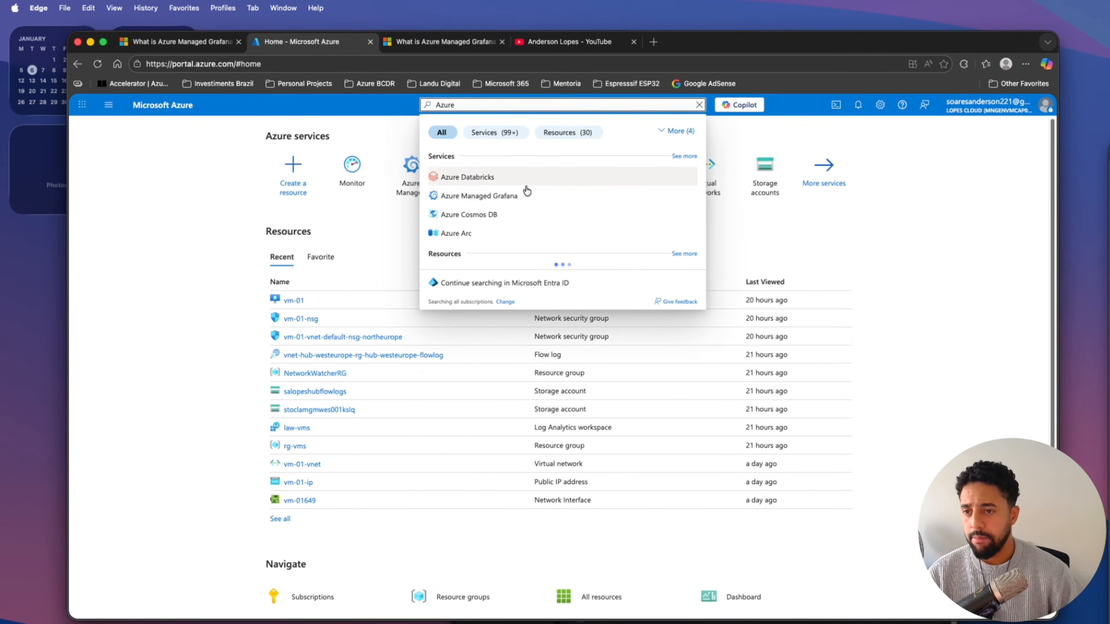
{"action": "left_click", "coordinate": [239, 276]}
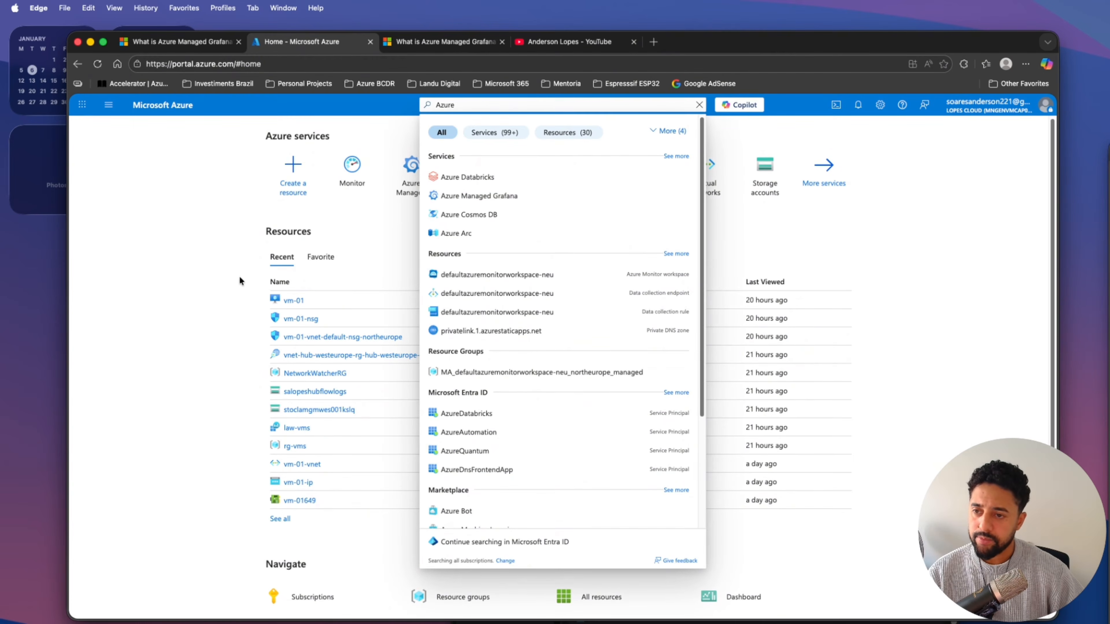
{"action": "left_click", "coordinate": [417, 196]}
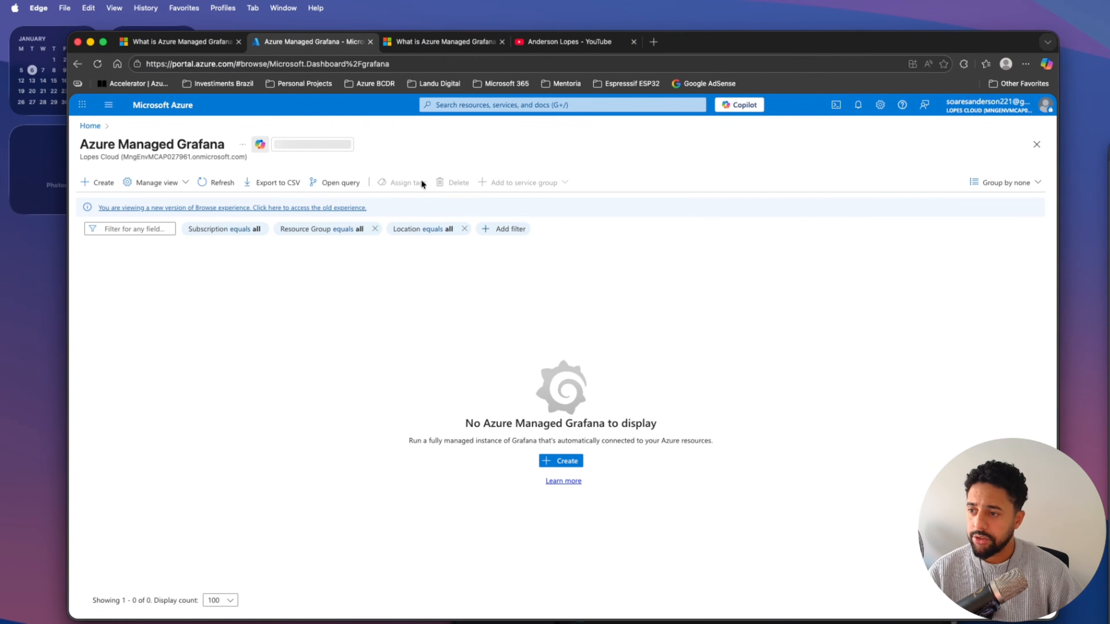
Start creating a Grafana workspace in the Labs subscription with a new resource group named rg-grafana.
{"action": "left_click", "coordinate": [111, 186]}
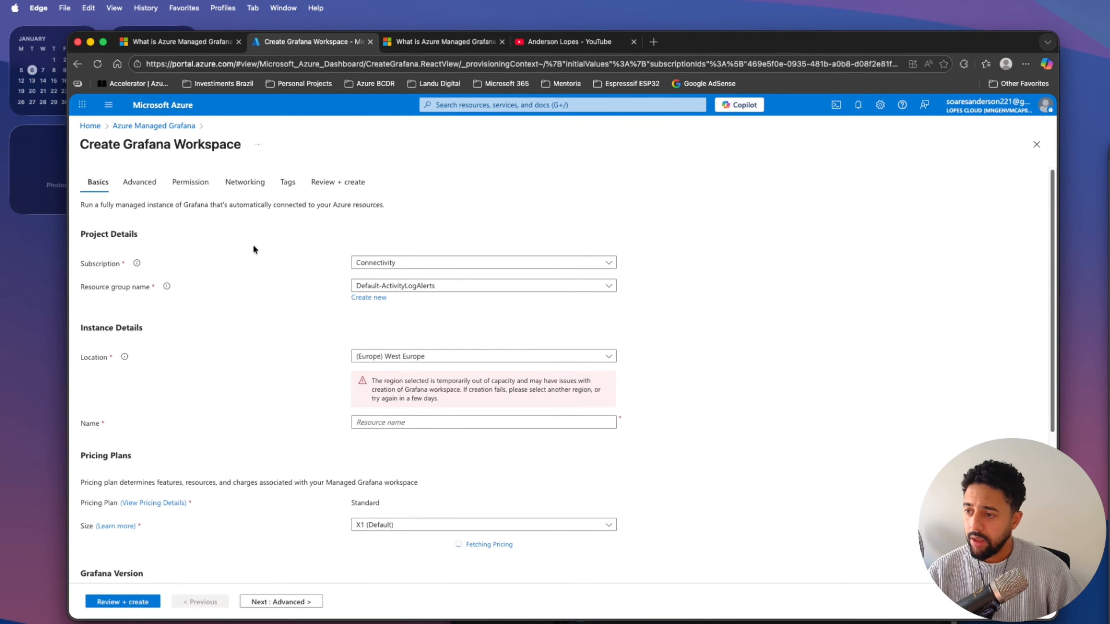
{"action": "left_click", "coordinate": [384, 262]}
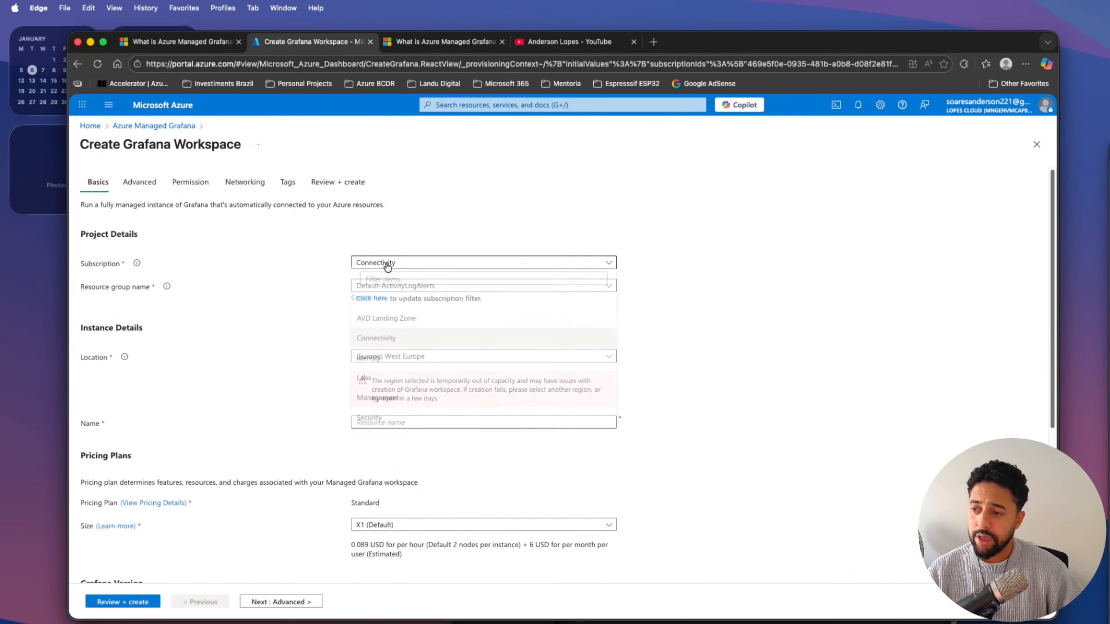
{"action": "left_click", "coordinate": [375, 380]}
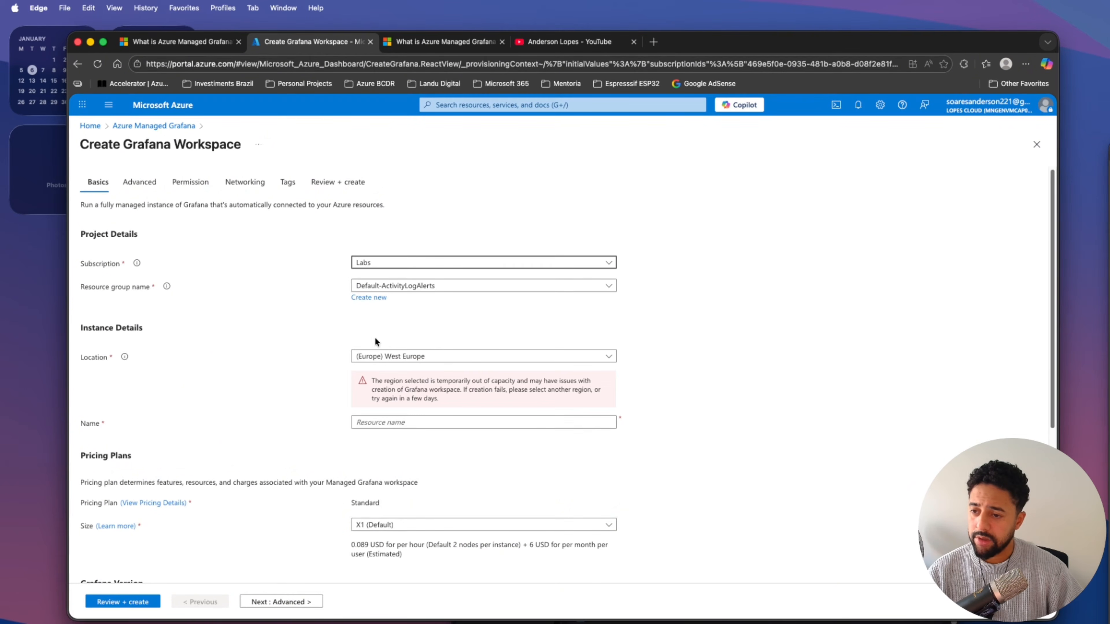
{"action": "left_click", "coordinate": [372, 297]}
{"action": "type", "text": "rg"}
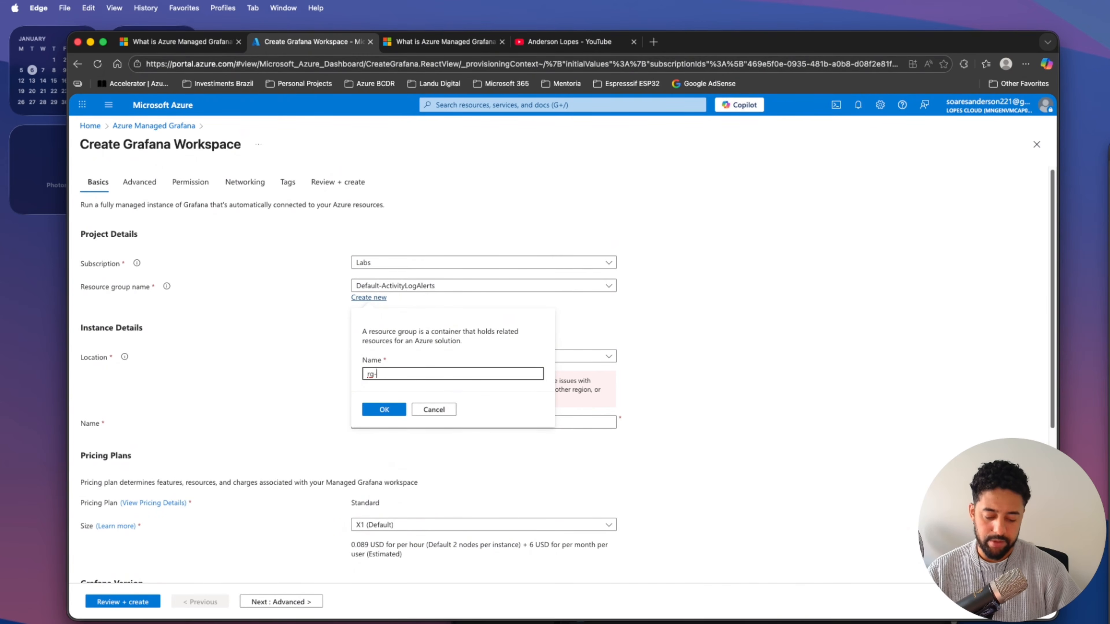
{"action": "type", "text": "-grafana"}
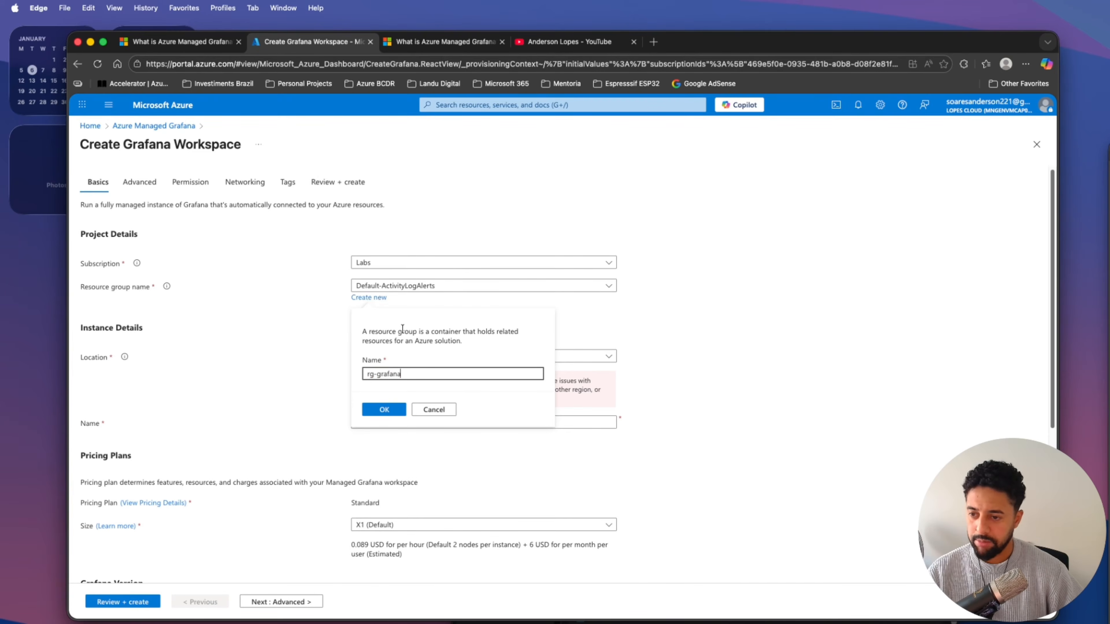
{"action": "left_click", "coordinate": [384, 410]}
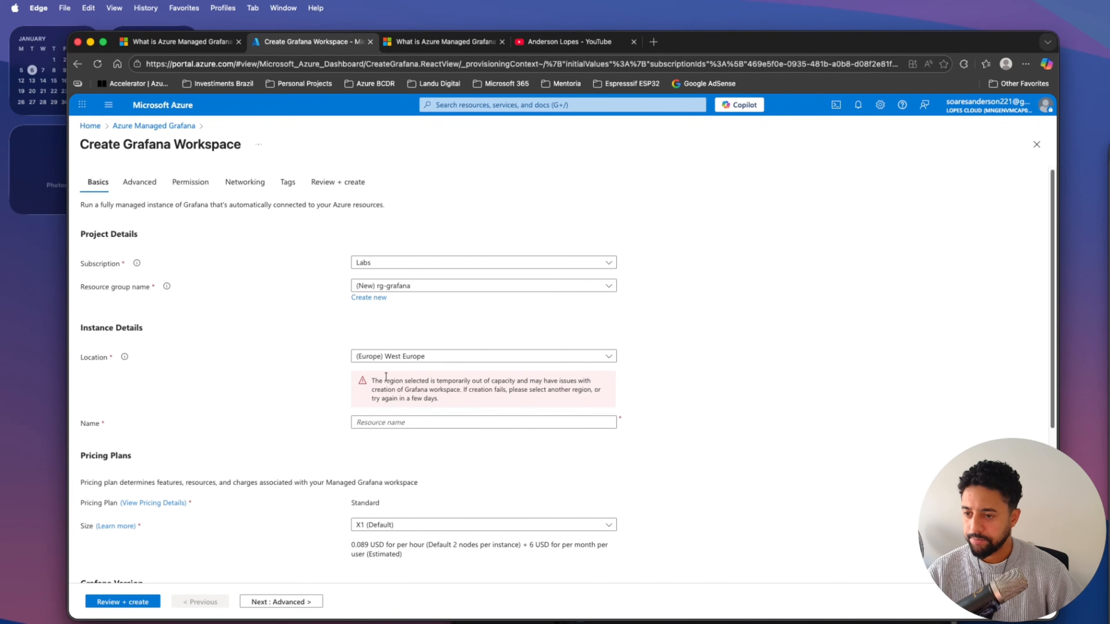
Set the Grafana workspace's location to (Europe) North Europe and name it grafanademo.
{"action": "left_click", "coordinate": [472, 356]}
{"action": "left_click", "coordinate": [640, 397]}
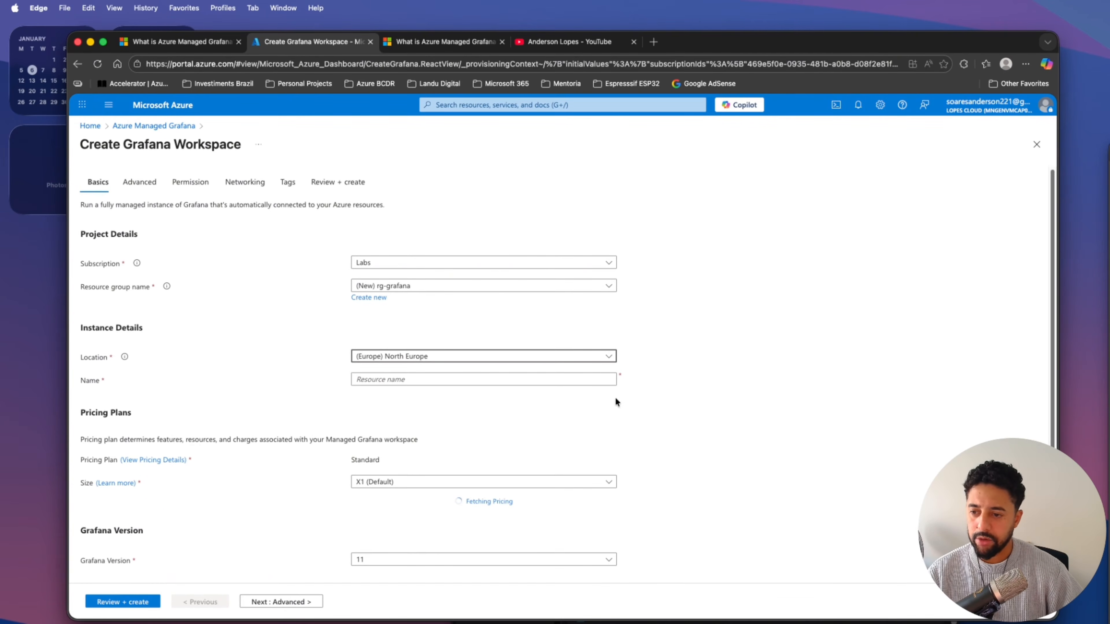
{"action": "left_click", "coordinate": [392, 379]}
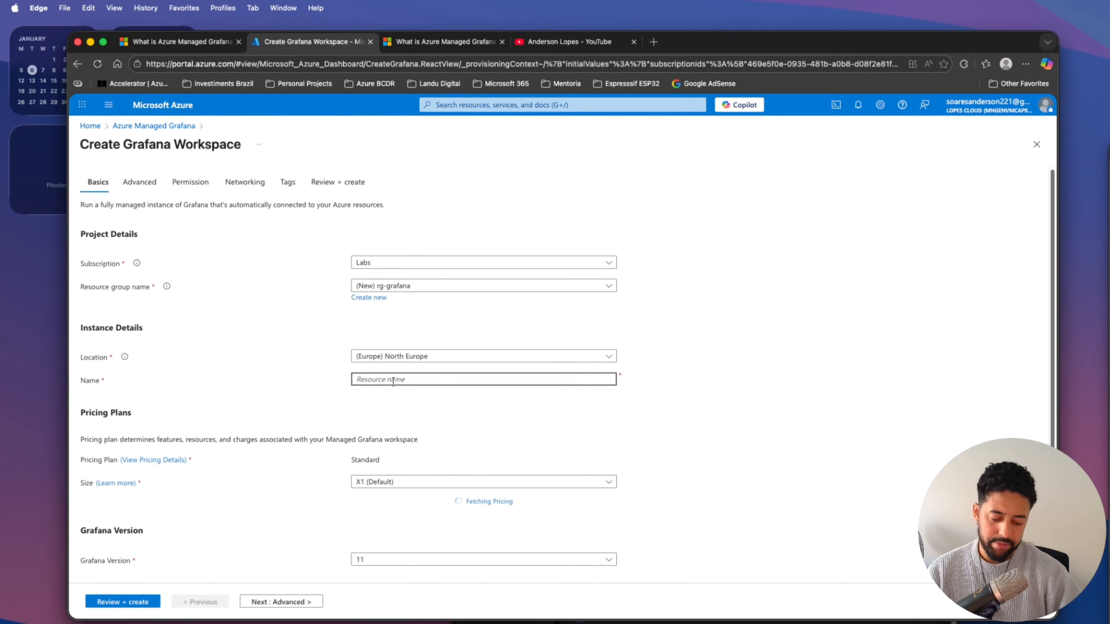
{"action": "type", "text": "grafana"}
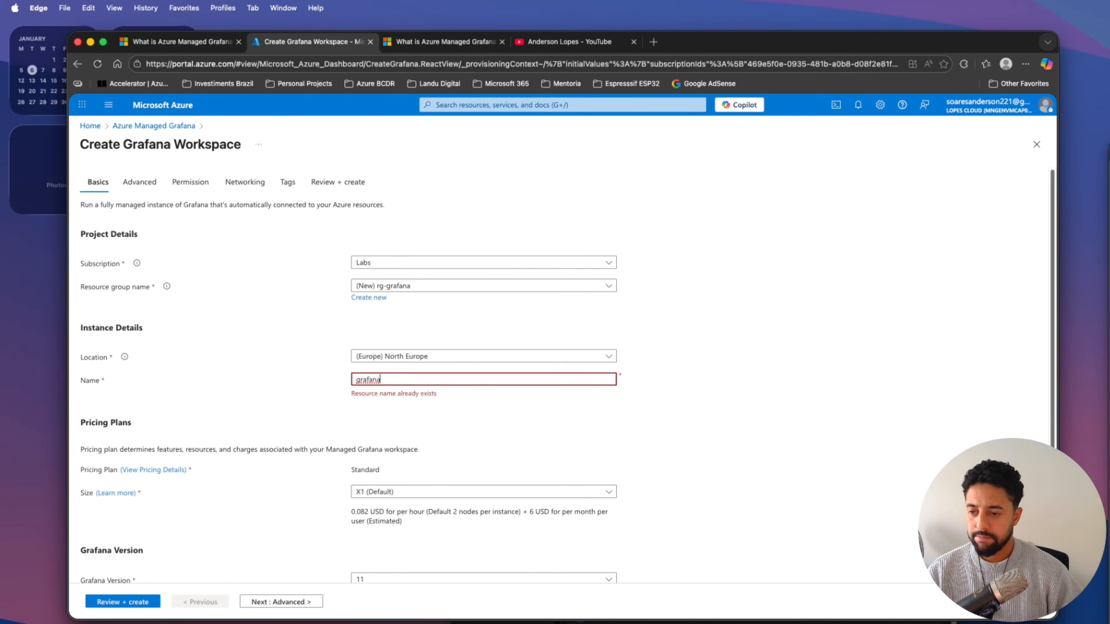
{"action": "type", "text": "de"}
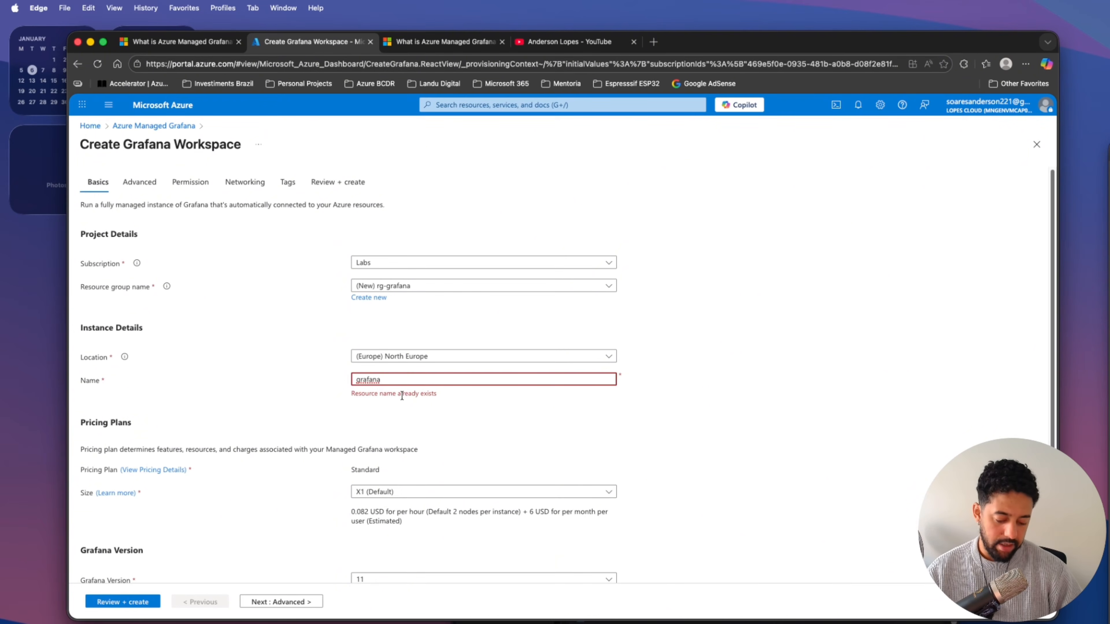
{"action": "type", "text": "demo"}
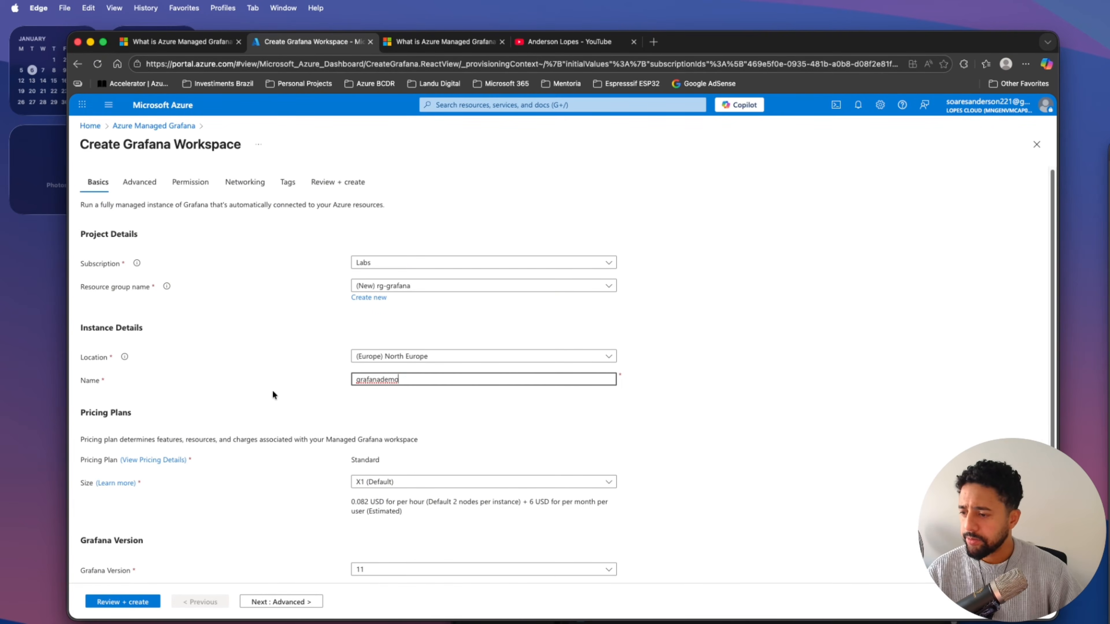
{"action": "left_click", "coordinate": [299, 384]}
{"action": "scroll", "coordinate": [297, 387], "scroll_direction": "down", "scroll_amount": 5}
{"action": "scroll", "coordinate": [288, 383], "scroll_direction": "up", "scroll_amount": 2}
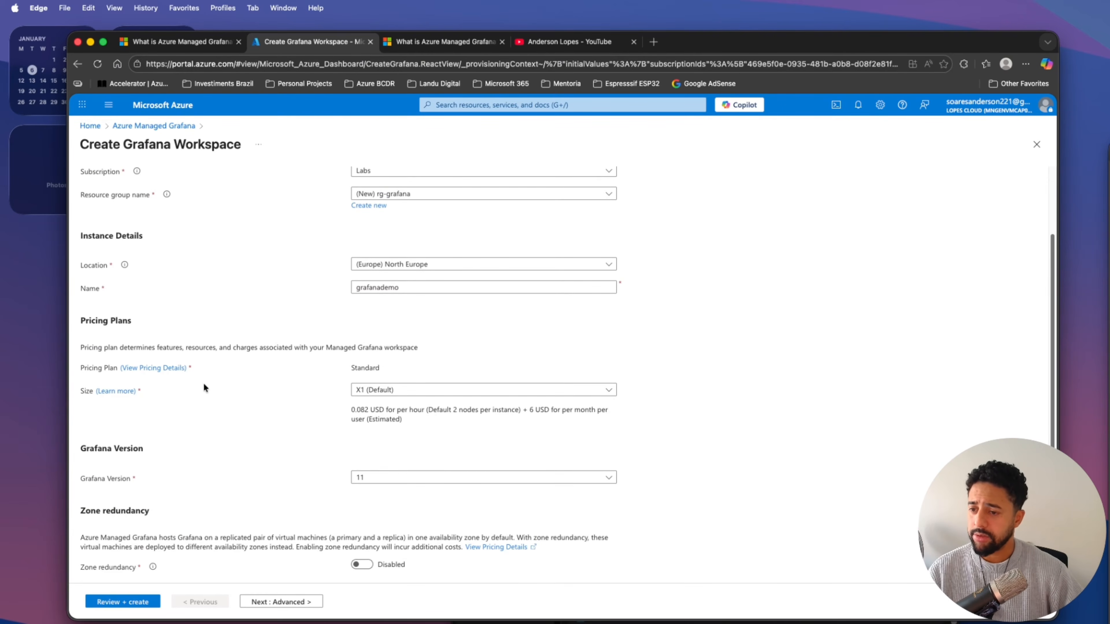
Open the plan's pricing details and examine the features, quotas and unit prices for the North Europe region.
{"action": "left_click", "coordinate": [168, 368]}
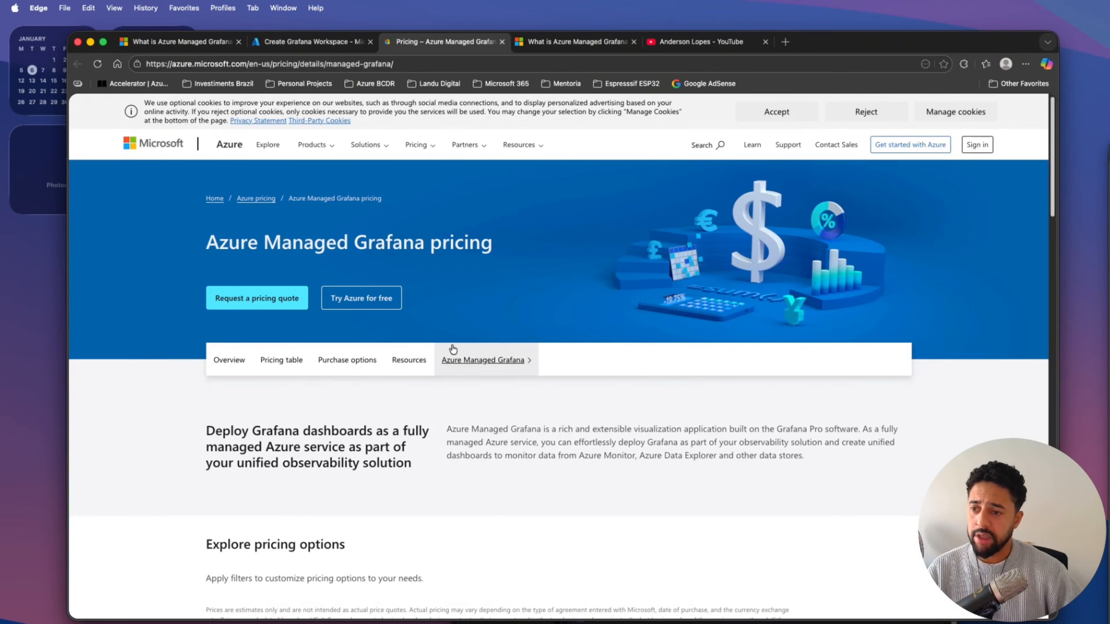
{"action": "scroll", "coordinate": [481, 354], "scroll_direction": "down", "scroll_amount": 4}
{"action": "left_click", "coordinate": [281, 190]}
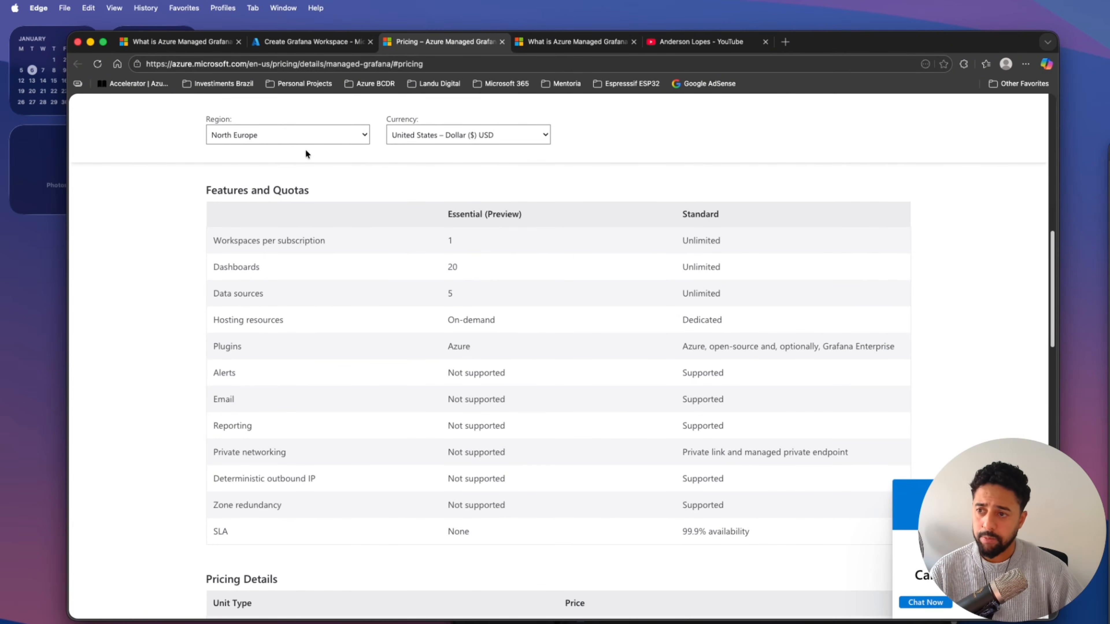
{"action": "left_click", "coordinate": [283, 134]}
{"action": "left_click", "coordinate": [158, 204]}
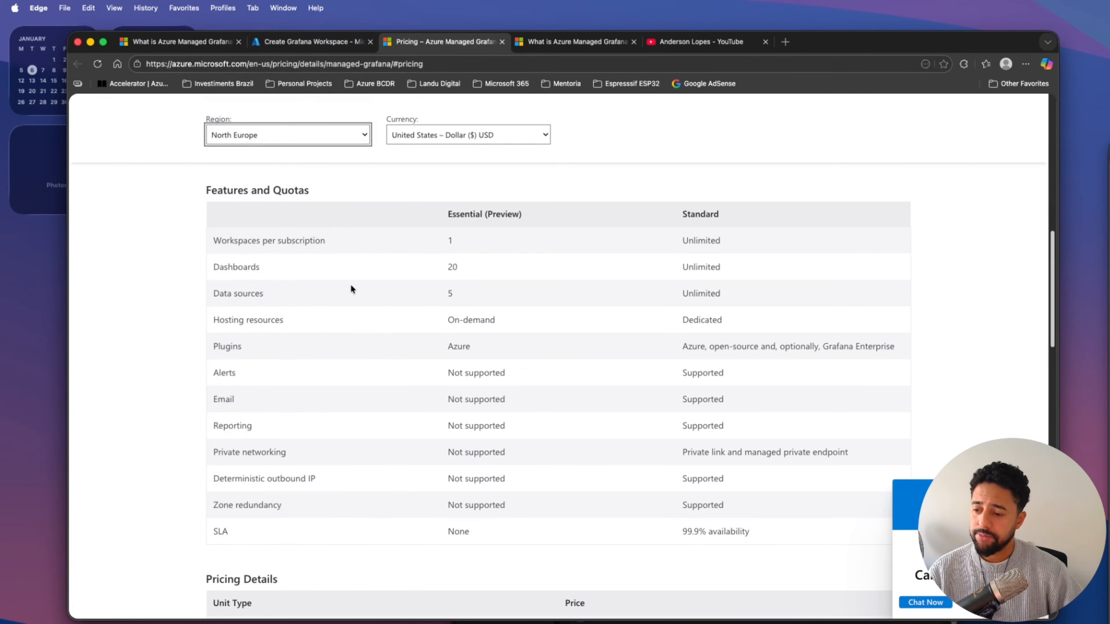
{"action": "scroll", "coordinate": [351, 289], "scroll_direction": "down", "scroll_amount": 5}
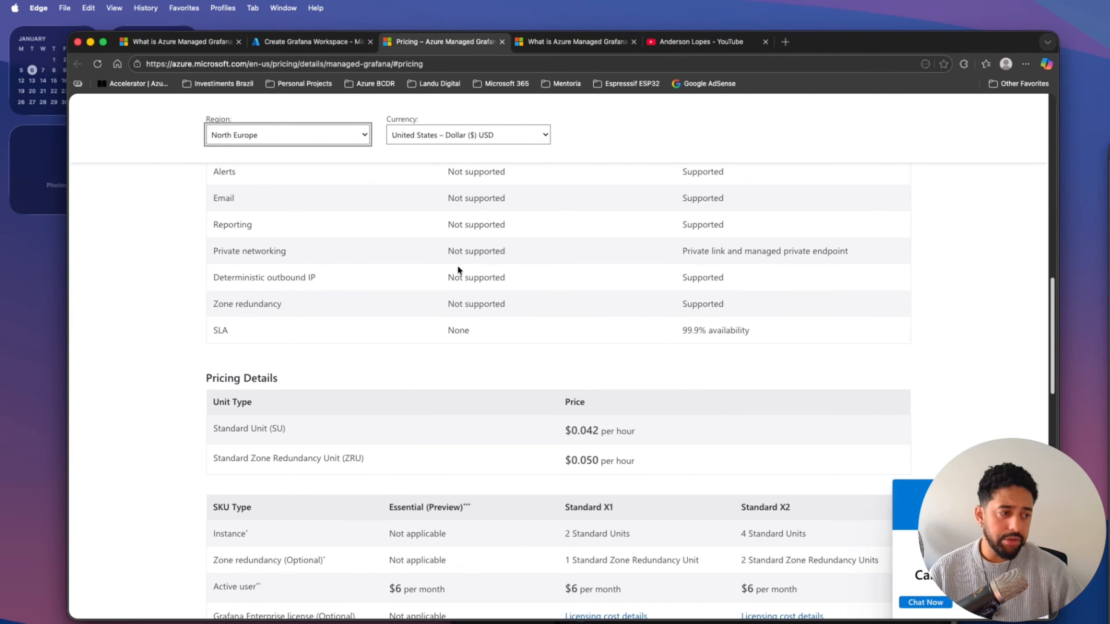
Return to the workspace creation form and set the Standard plan's size to X2.
{"action": "left_click", "coordinate": [299, 43]}
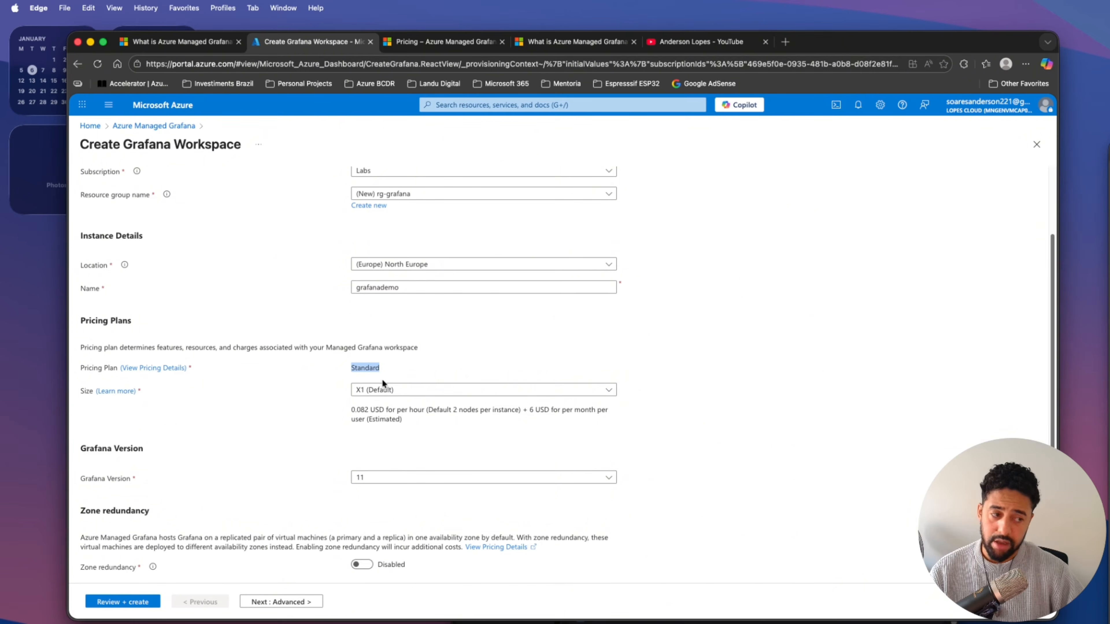
{"action": "left_click", "coordinate": [365, 389]}
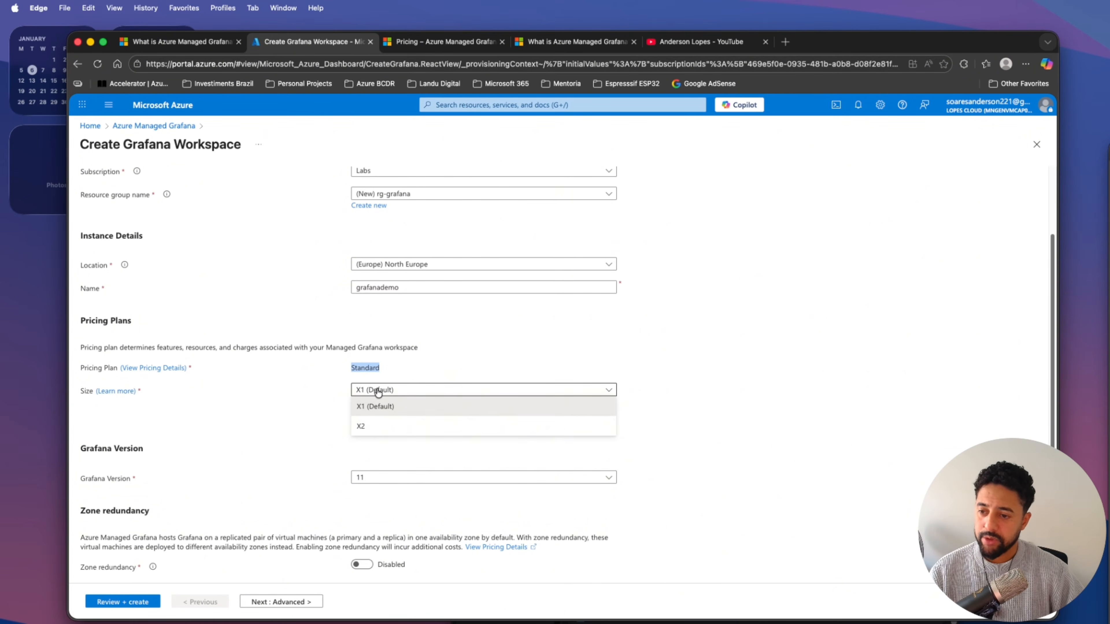
{"action": "left_click", "coordinate": [359, 426]}
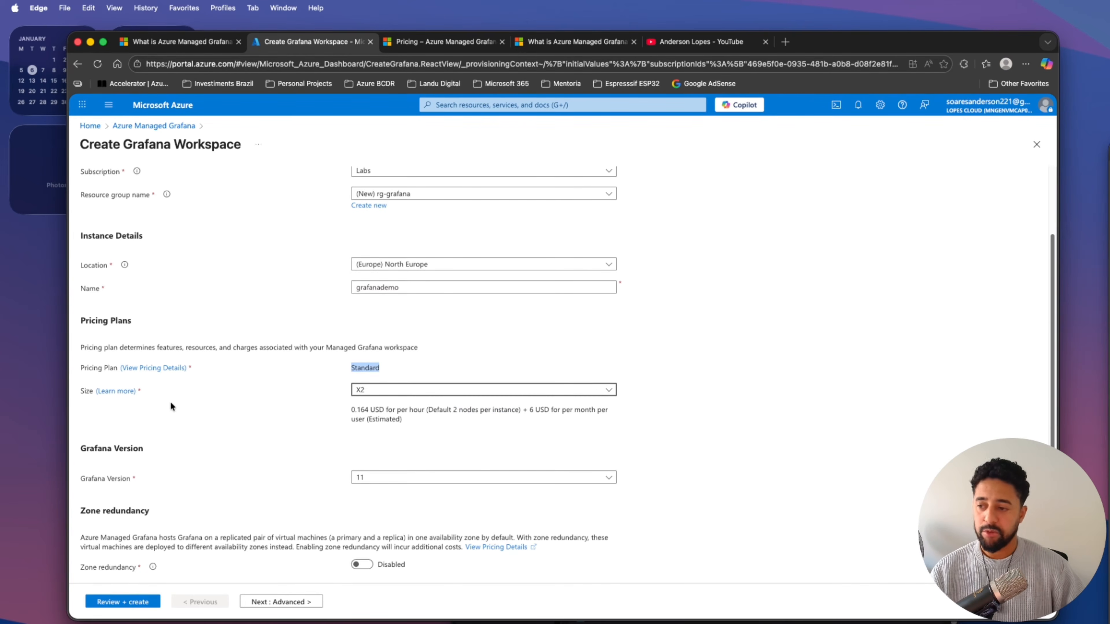
Open the size documentation and examine the Standard tier's X1 and X2 differences, including the throttling limits and quotas.
{"action": "left_click", "coordinate": [125, 391]}
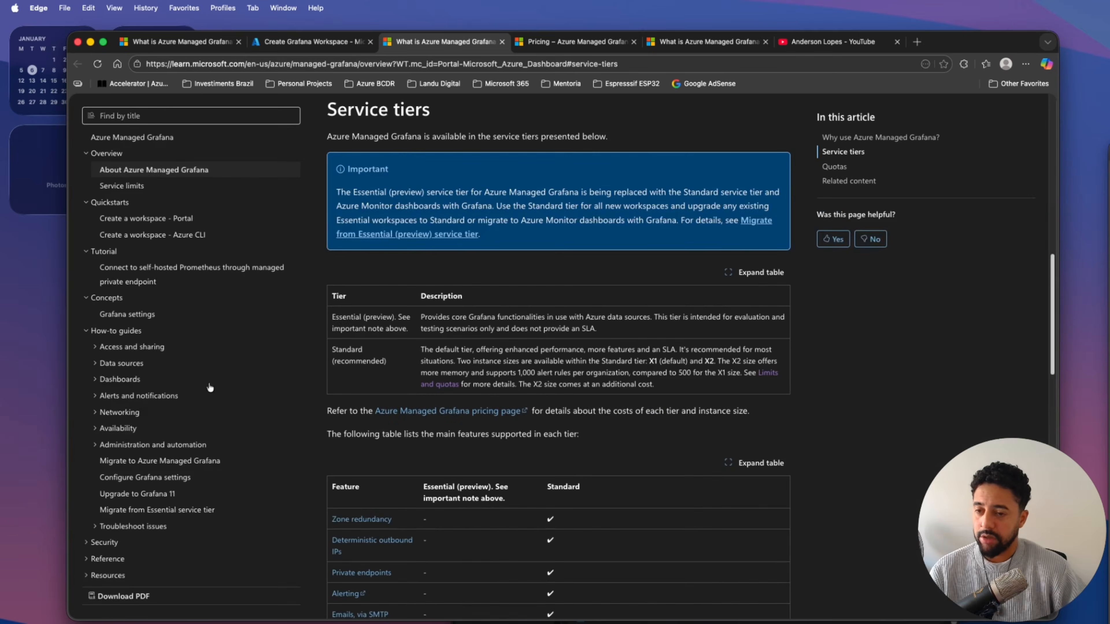
{"action": "triple_click", "coordinate": [349, 345]}
{"action": "left_click", "coordinate": [569, 365]}
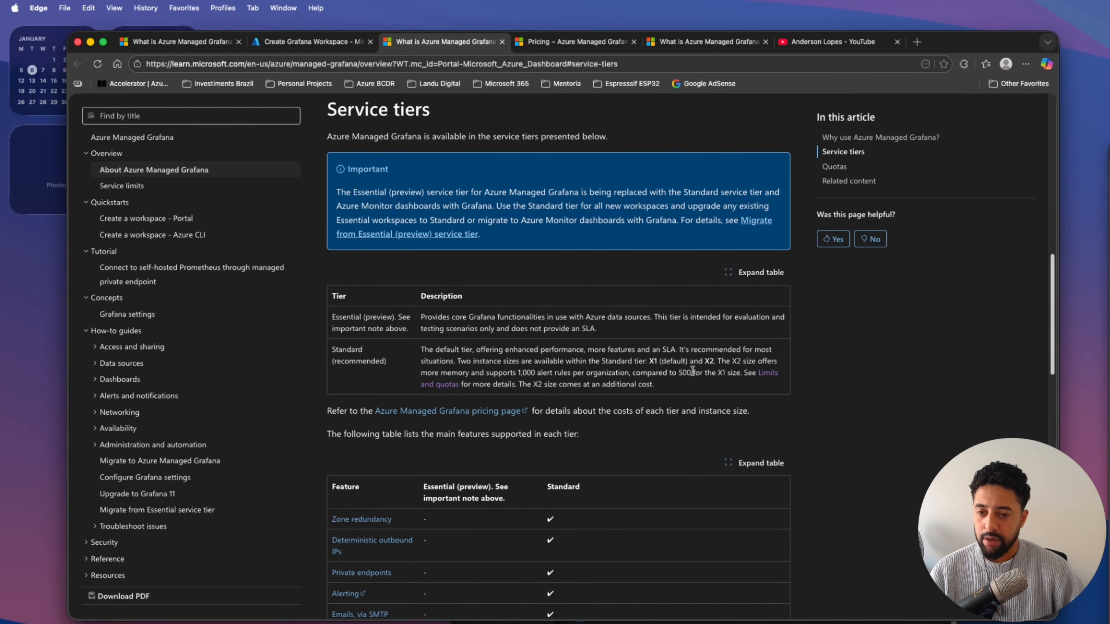
{"action": "left_click_drag", "start_coordinate": [736, 361], "coordinate": [752, 361]}
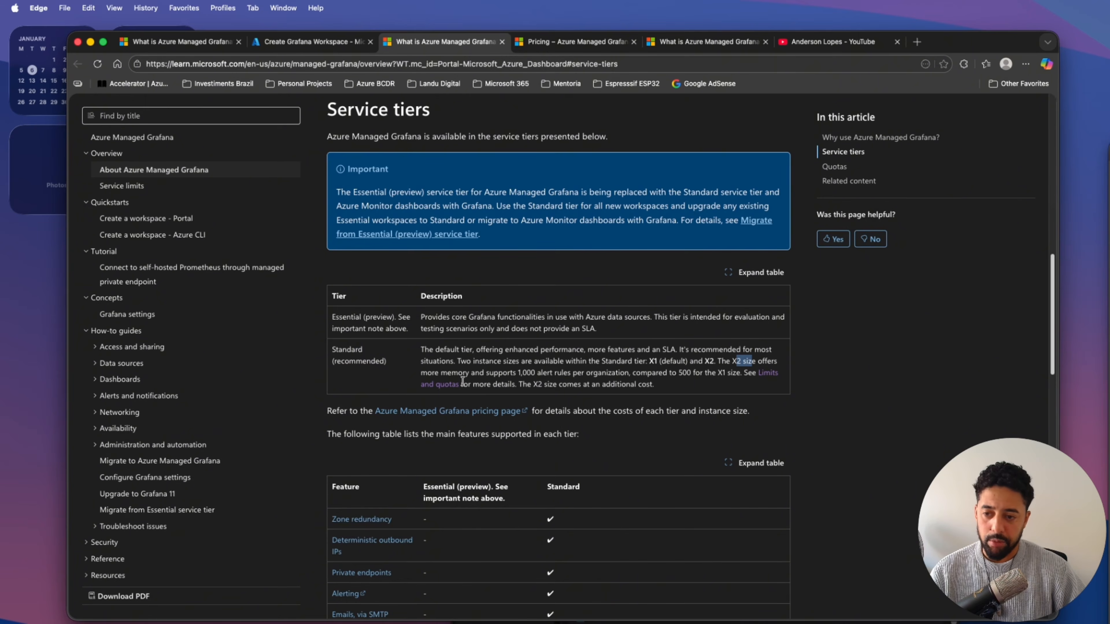
{"action": "left_click_drag", "start_coordinate": [446, 372], "coordinate": [480, 373]}
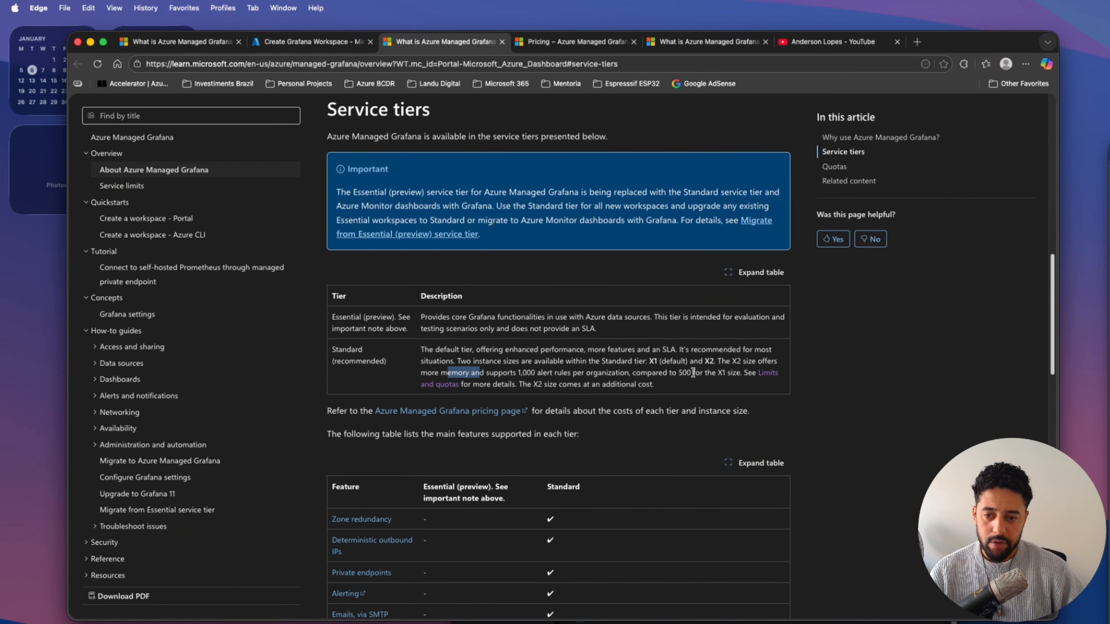
{"action": "left_click_drag", "start_coordinate": [704, 373], "coordinate": [737, 372]}
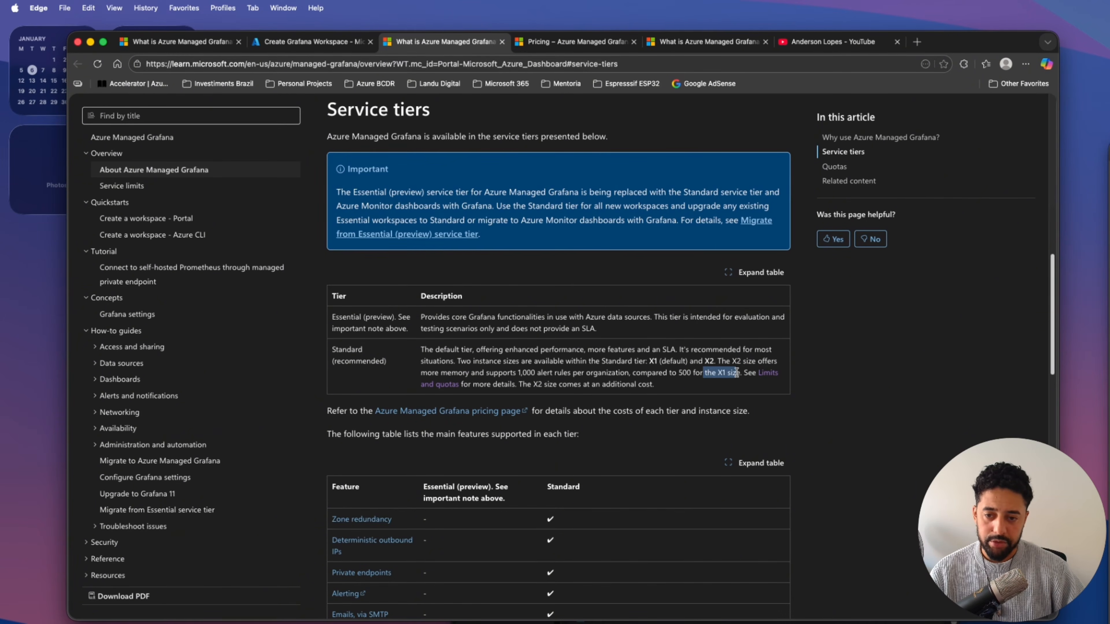
{"action": "left_click", "coordinate": [767, 374]}
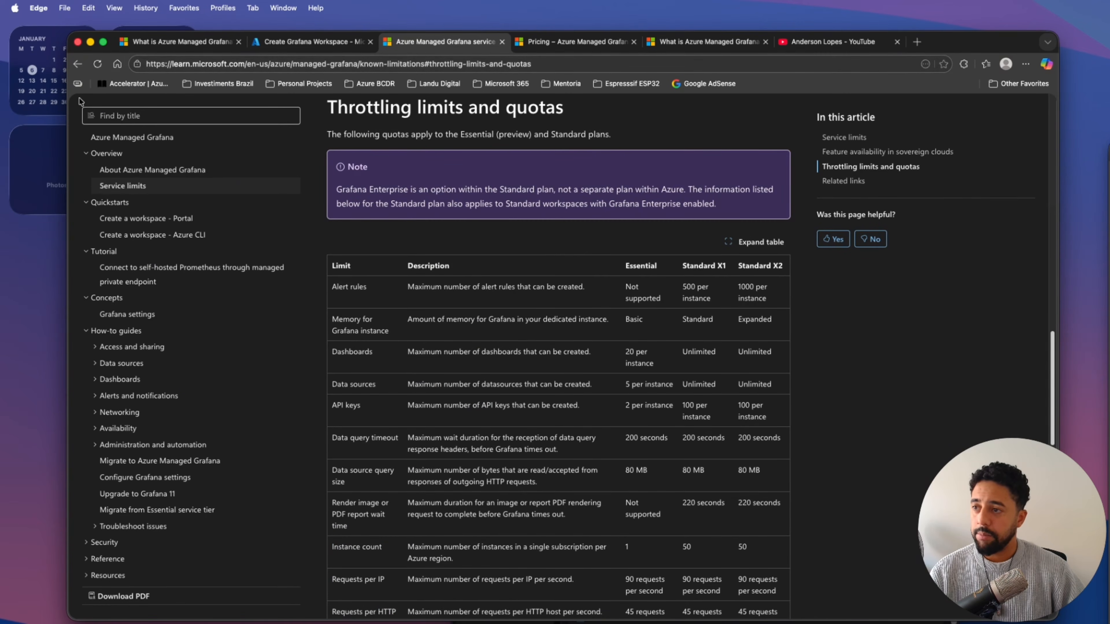
{"action": "left_click", "coordinate": [78, 65]}
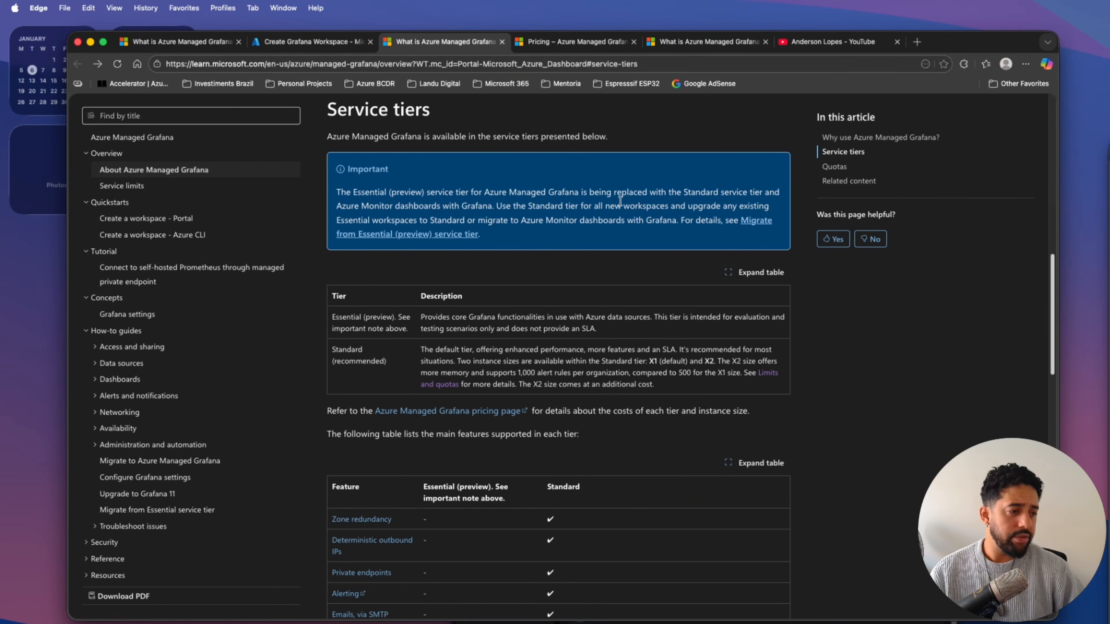
Return to the workspace form, keep Grafana version 11 with the remaining basic defaults, and continue to the Advanced settings.
{"action": "left_click", "coordinate": [325, 45]}
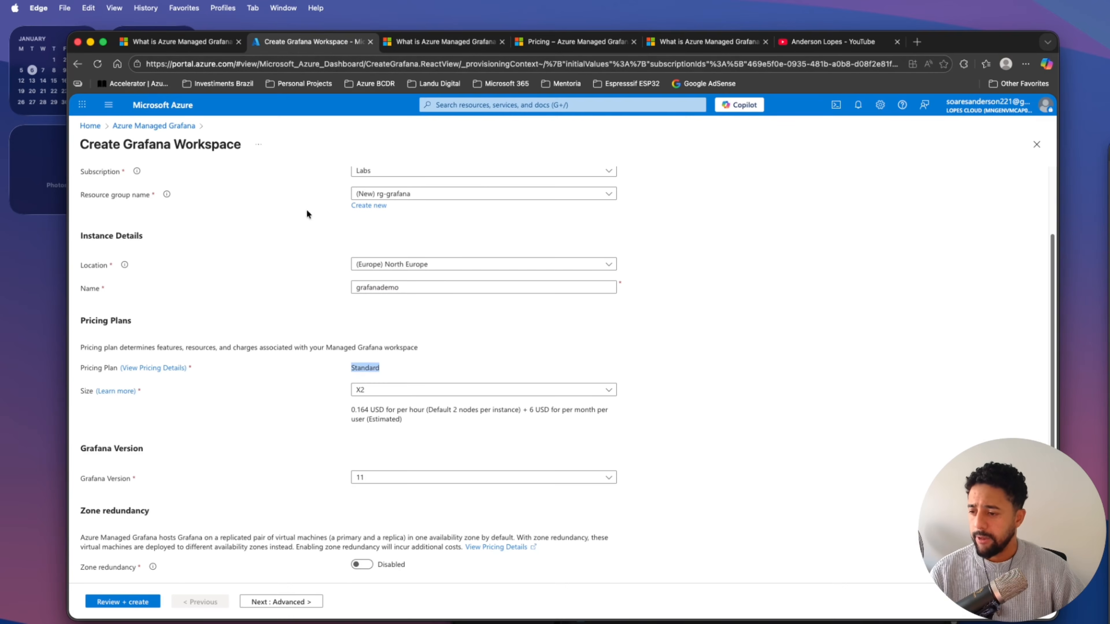
{"action": "left_click", "coordinate": [695, 446]}
{"action": "scroll", "coordinate": [623, 473], "scroll_direction": "down", "scroll_amount": 2}
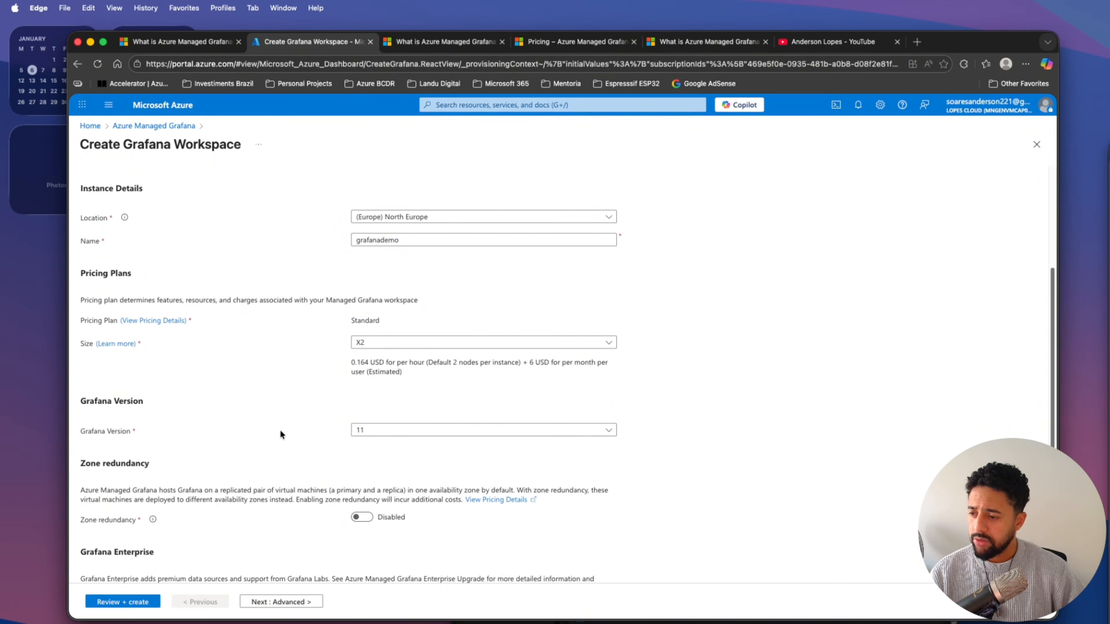
{"action": "left_click", "coordinate": [372, 431]}
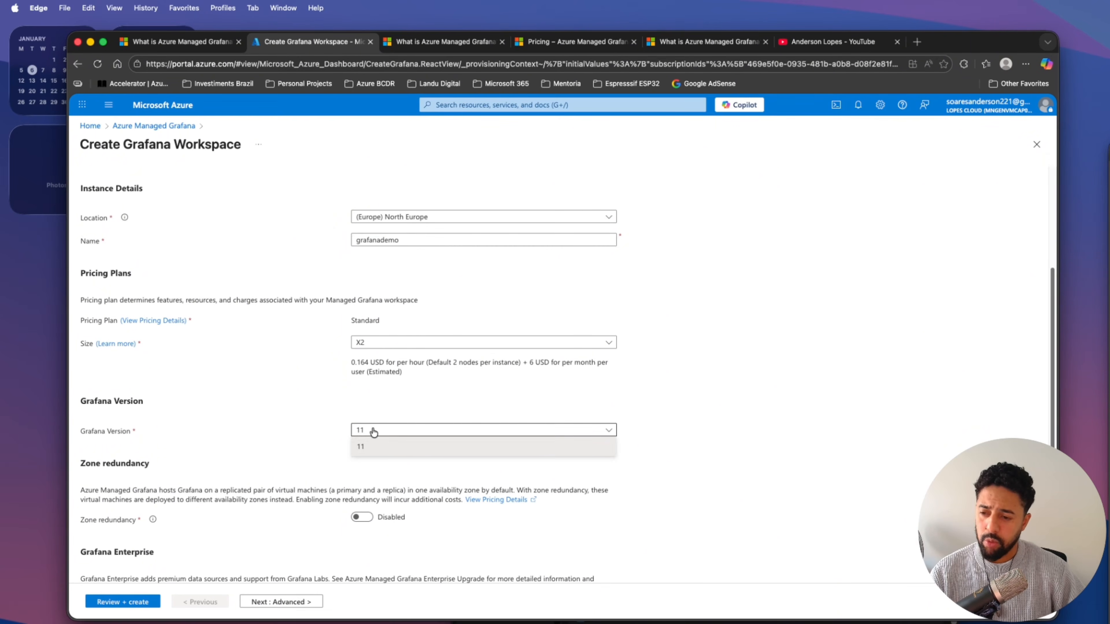
{"action": "left_click", "coordinate": [371, 431]}
{"action": "scroll", "coordinate": [303, 445], "scroll_direction": "down", "scroll_amount": 2}
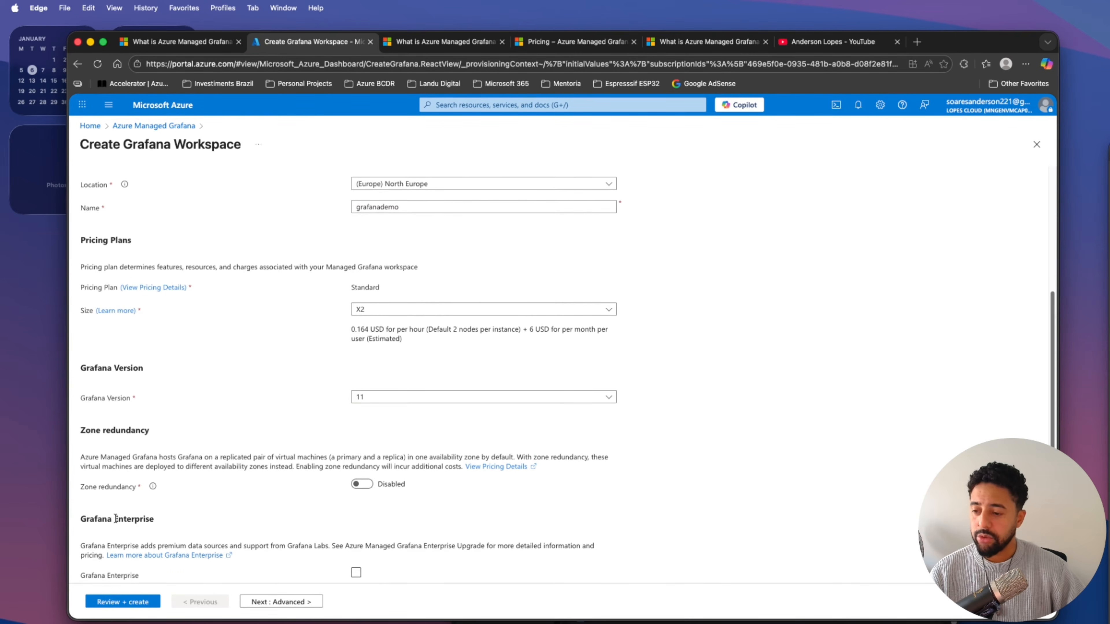
{"action": "left_click", "coordinate": [275, 603]}
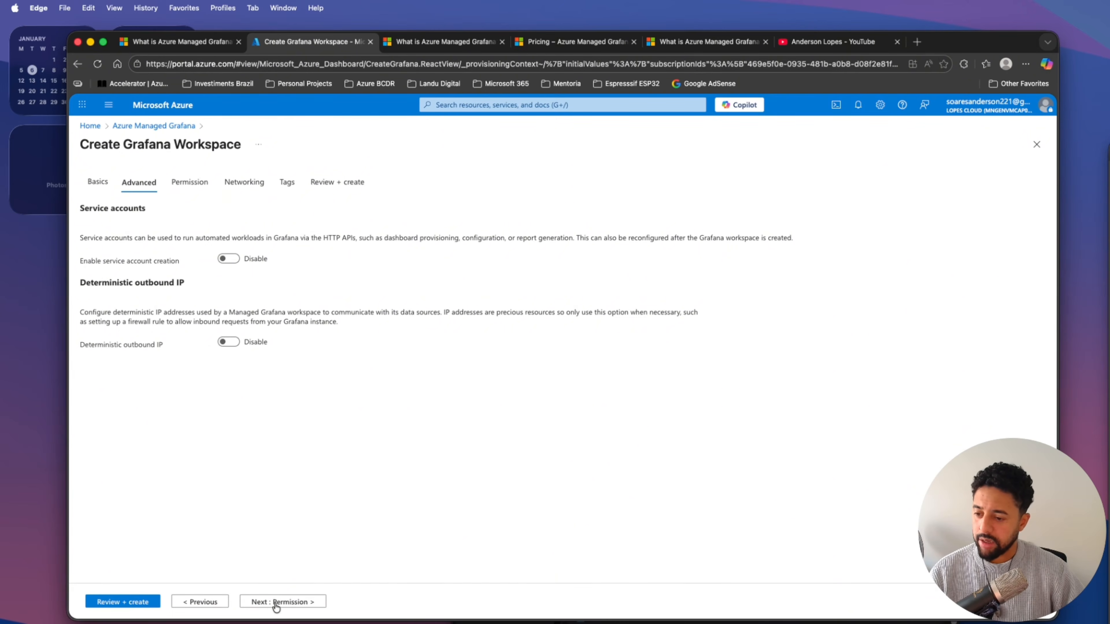
Keep the default Advanced, Permission, Networking and Tags settings and proceed to the workspace's final review.
{"action": "left_click", "coordinate": [275, 607]}
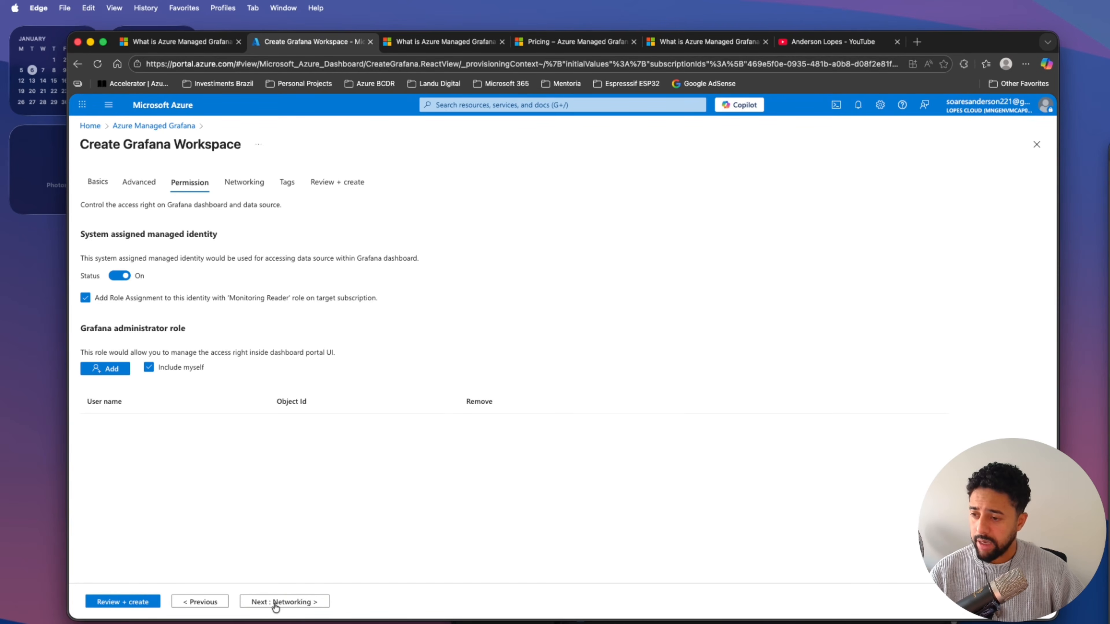
{"action": "left_click", "coordinate": [276, 607]}
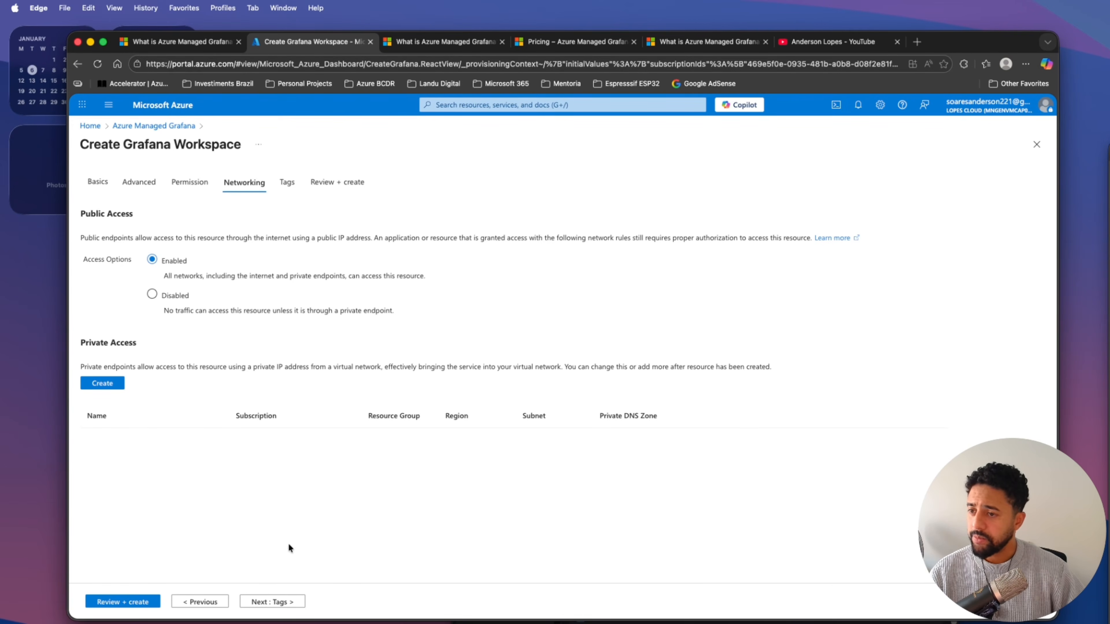
{"action": "left_click", "coordinate": [274, 601]}
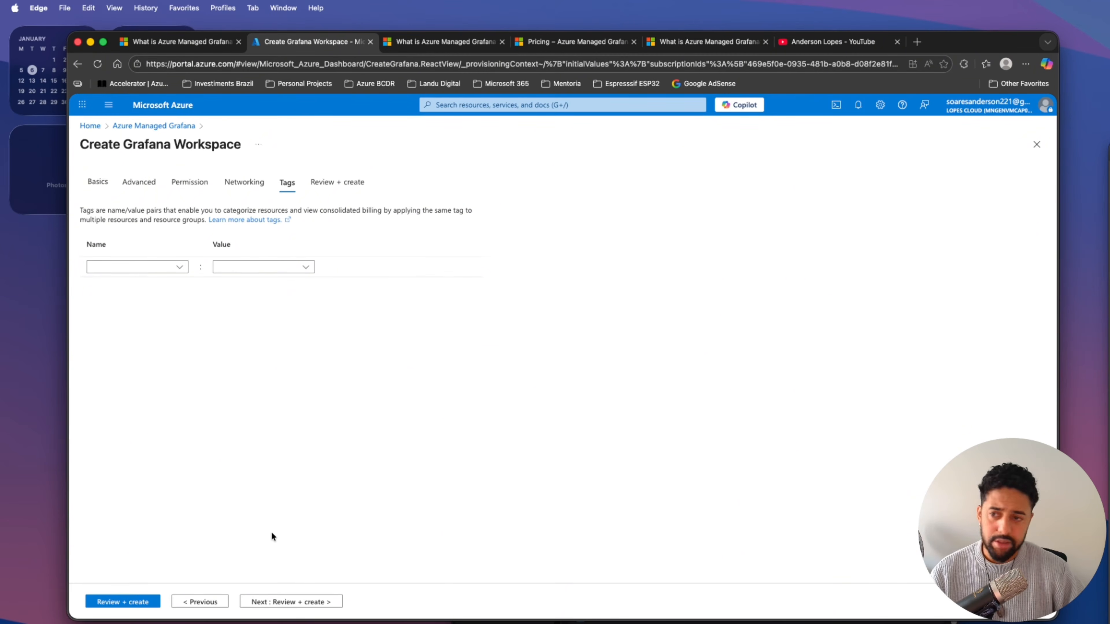
{"action": "left_click", "coordinate": [147, 597]}
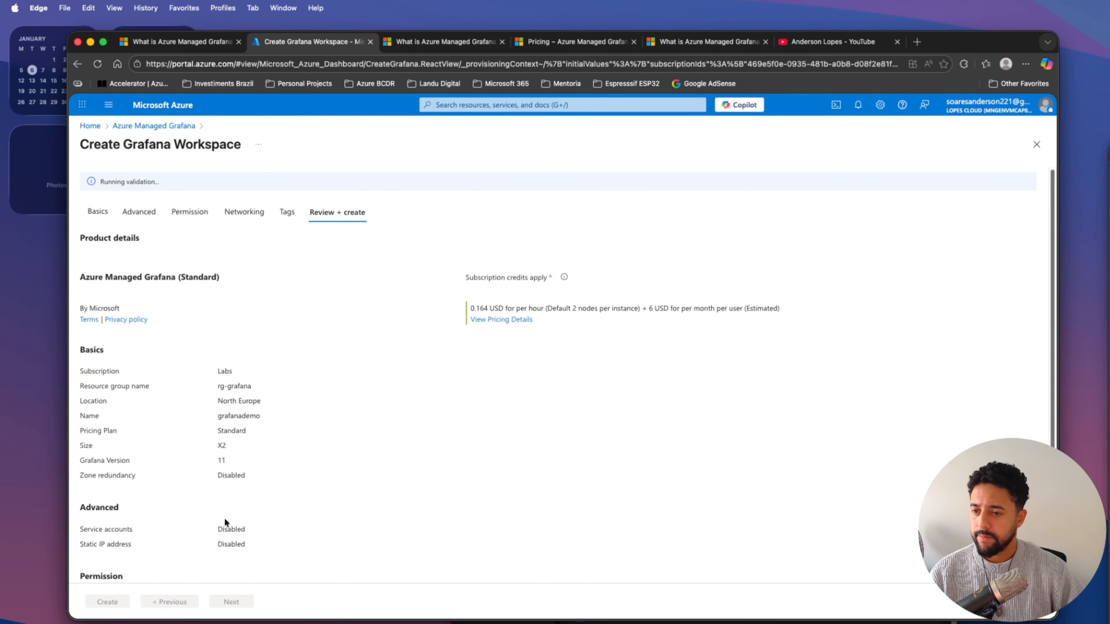
Check the configuration summary of the grafanademo workspace and create it.
{"action": "scroll", "coordinate": [226, 510], "scroll_direction": "down", "scroll_amount": 3}
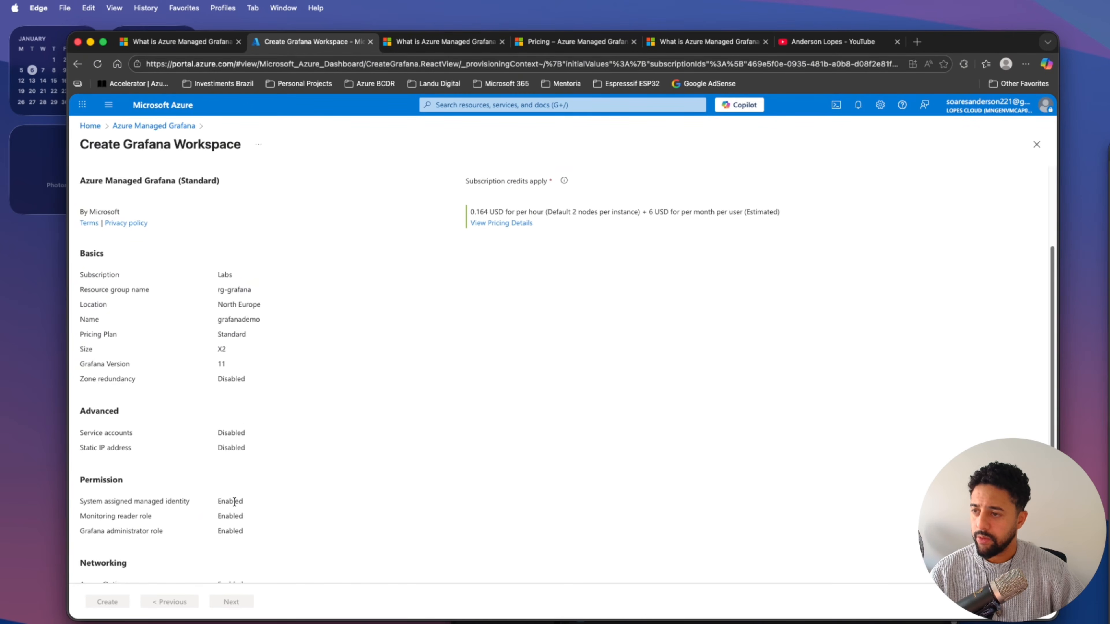
{"action": "scroll", "coordinate": [234, 502], "scroll_direction": "up", "scroll_amount": 1}
{"action": "scroll", "coordinate": [234, 502], "scroll_direction": "up", "scroll_amount": 3}
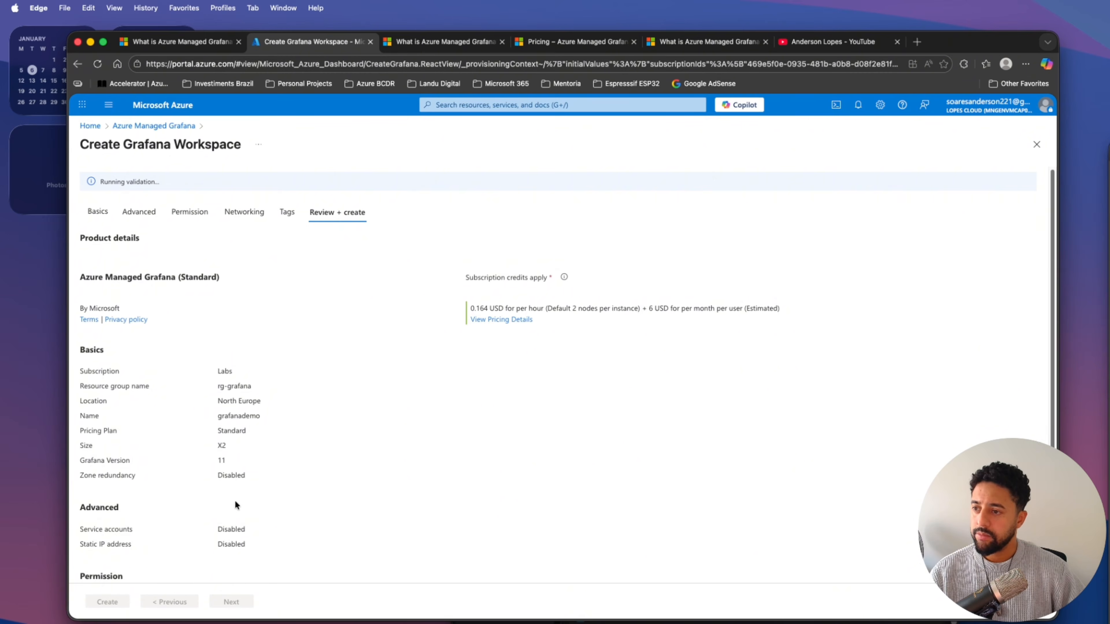
{"action": "scroll", "coordinate": [234, 502], "scroll_direction": "down", "scroll_amount": 3}
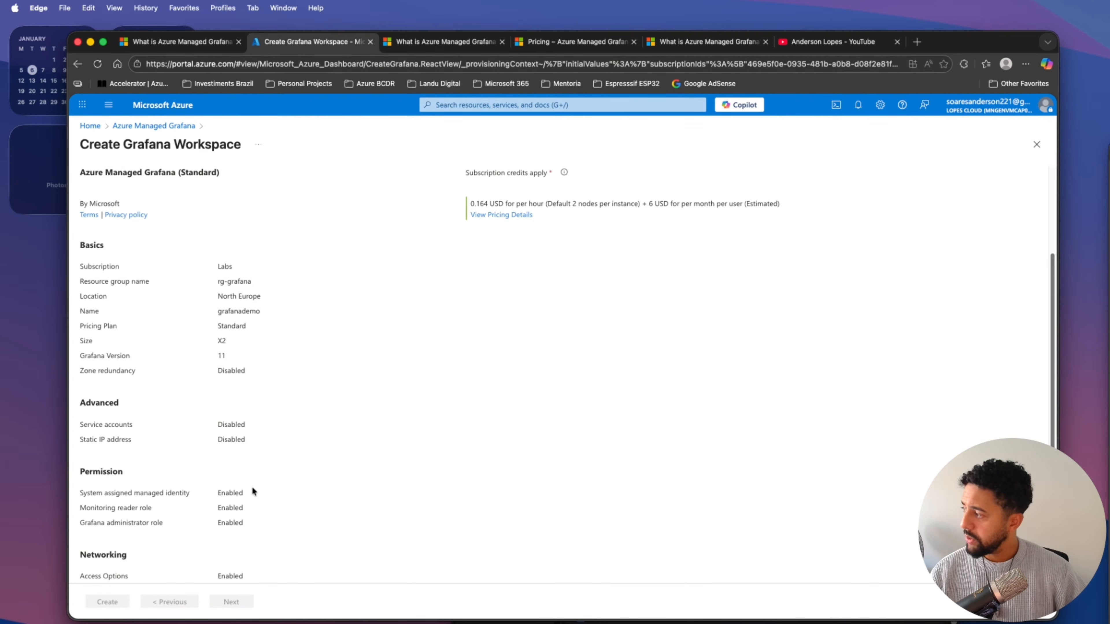
{"action": "scroll", "coordinate": [321, 512], "scroll_direction": "up", "scroll_amount": 3}
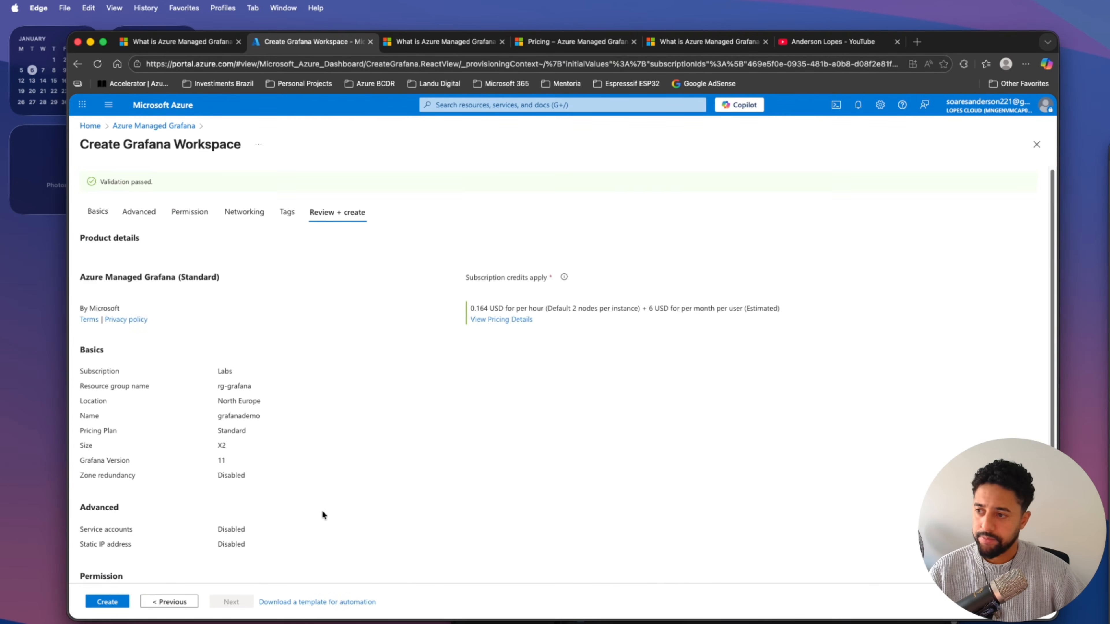
{"action": "scroll", "coordinate": [301, 509], "scroll_direction": "down", "scroll_amount": 3}
{"action": "scroll", "coordinate": [262, 574], "scroll_direction": "up", "scroll_amount": 1}
{"action": "scroll", "coordinate": [151, 398], "scroll_direction": "up", "scroll_amount": 2}
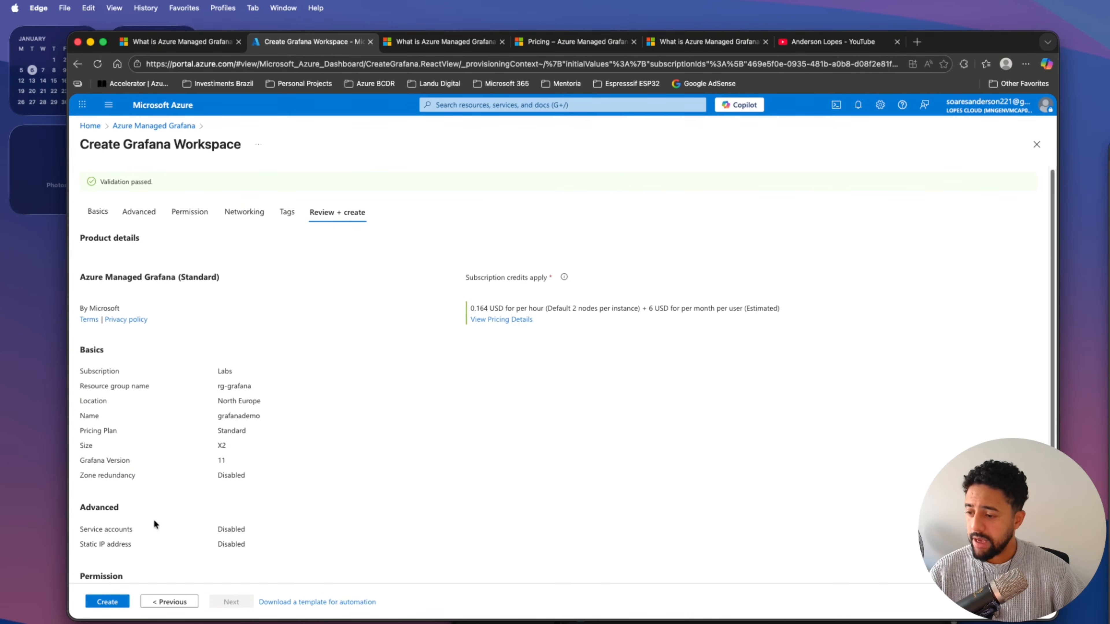
{"action": "left_click", "coordinate": [116, 602]}
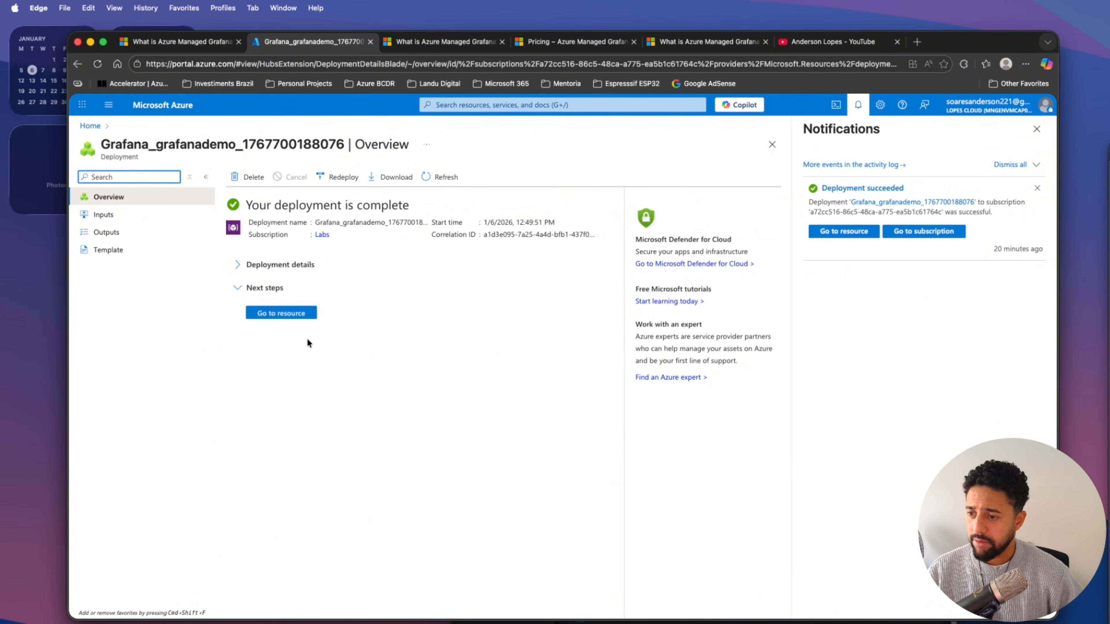
Open the deployed grafanademo resource, dismiss the notifications, and examine its endpoint, provisioning state, Grafana version, pricing plan and size.
{"action": "left_click", "coordinate": [298, 313]}
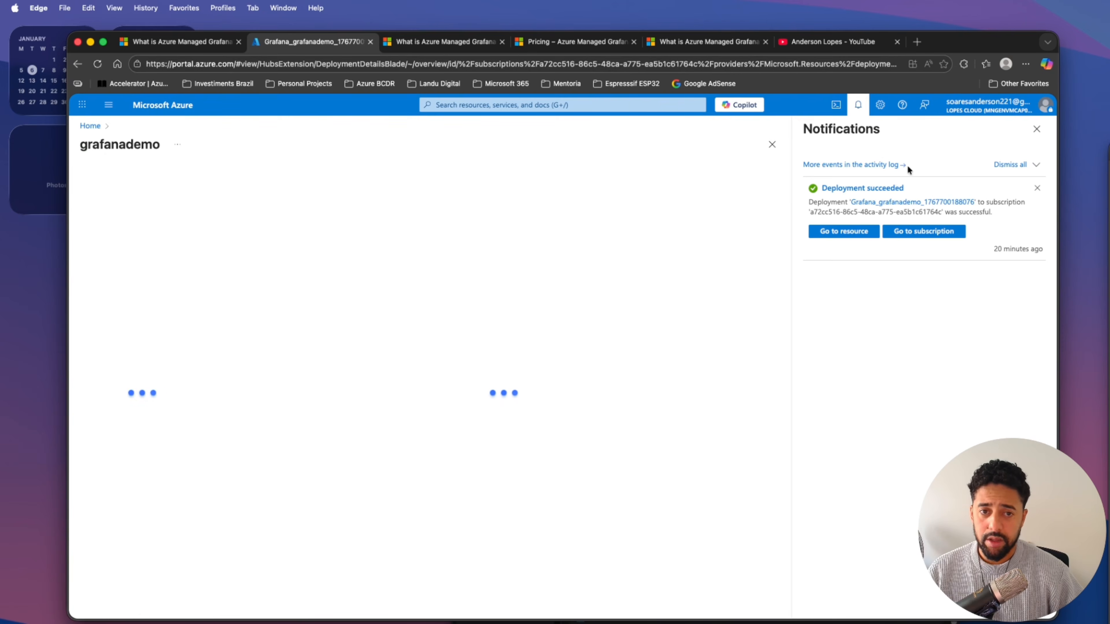
{"action": "left_click", "coordinate": [1036, 129]}
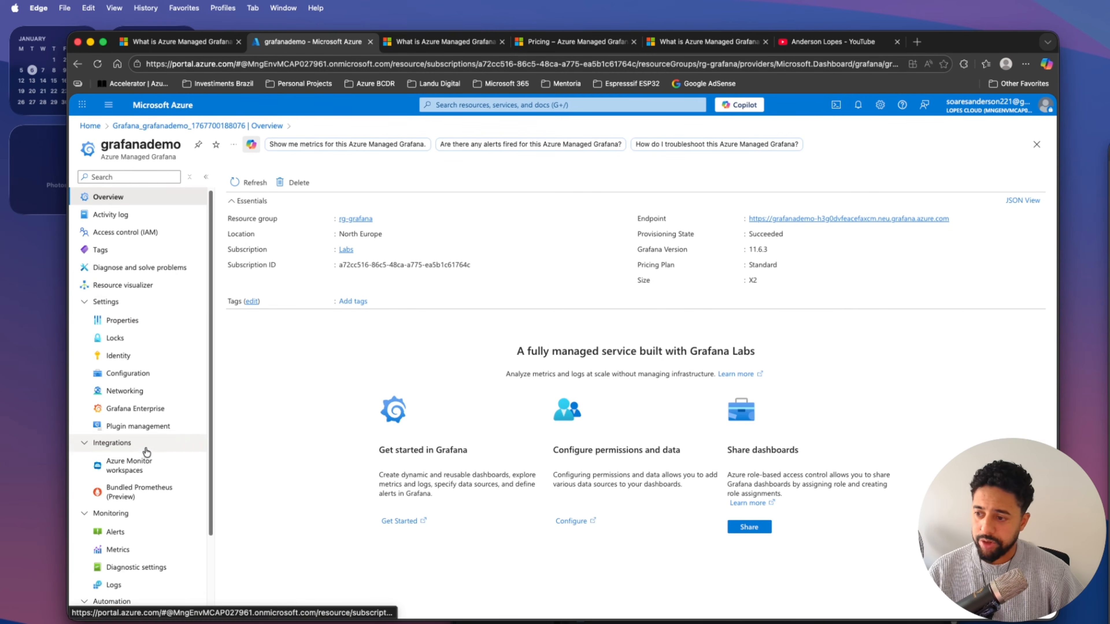
{"action": "mouse_move", "coordinate": [654, 219]}
{"action": "left_mouse_down"}
{"action": "mouse_move", "coordinate": [665, 219]}
{"action": "mouse_move", "coordinate": [654, 233]}
{"action": "left_mouse_up"}
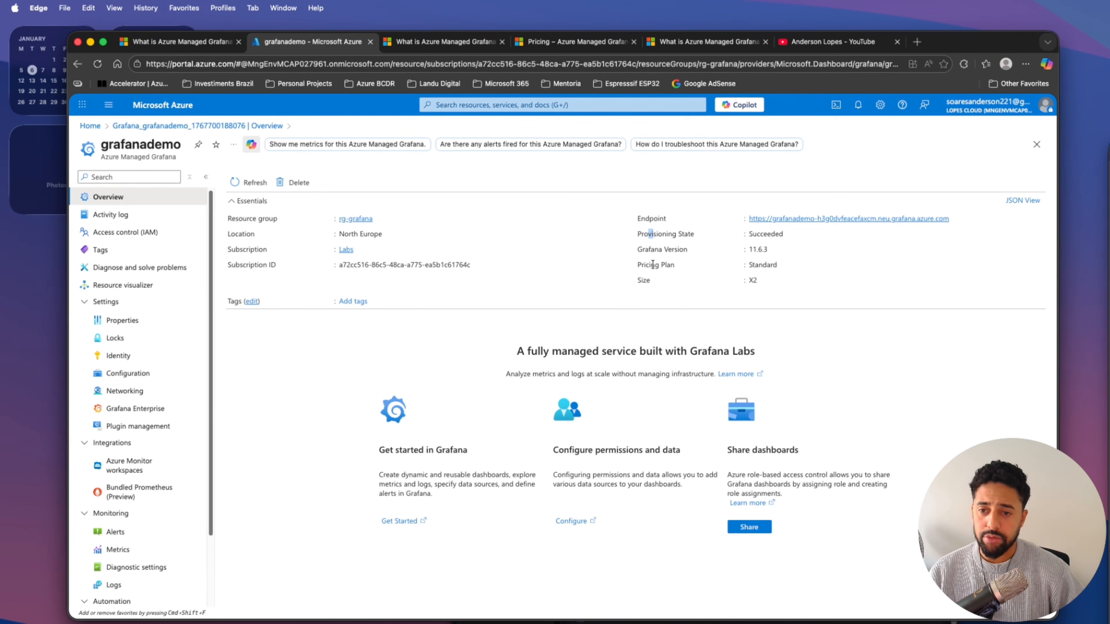
{"action": "left_click_drag", "start_coordinate": [651, 265], "coordinate": [668, 265]}
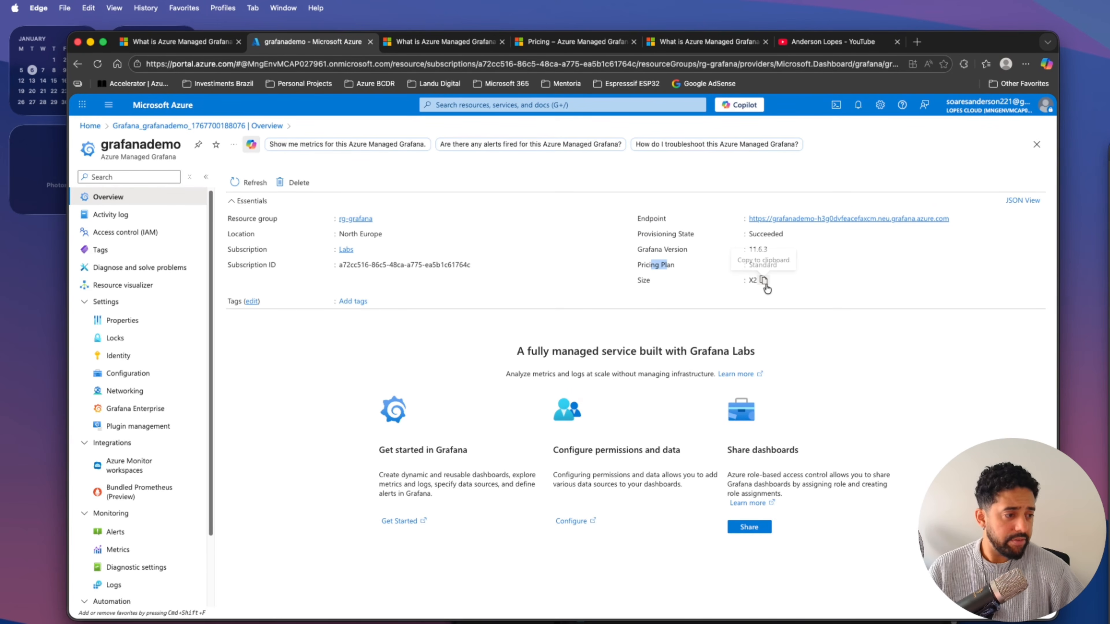
{"action": "left_click", "coordinate": [834, 276]}
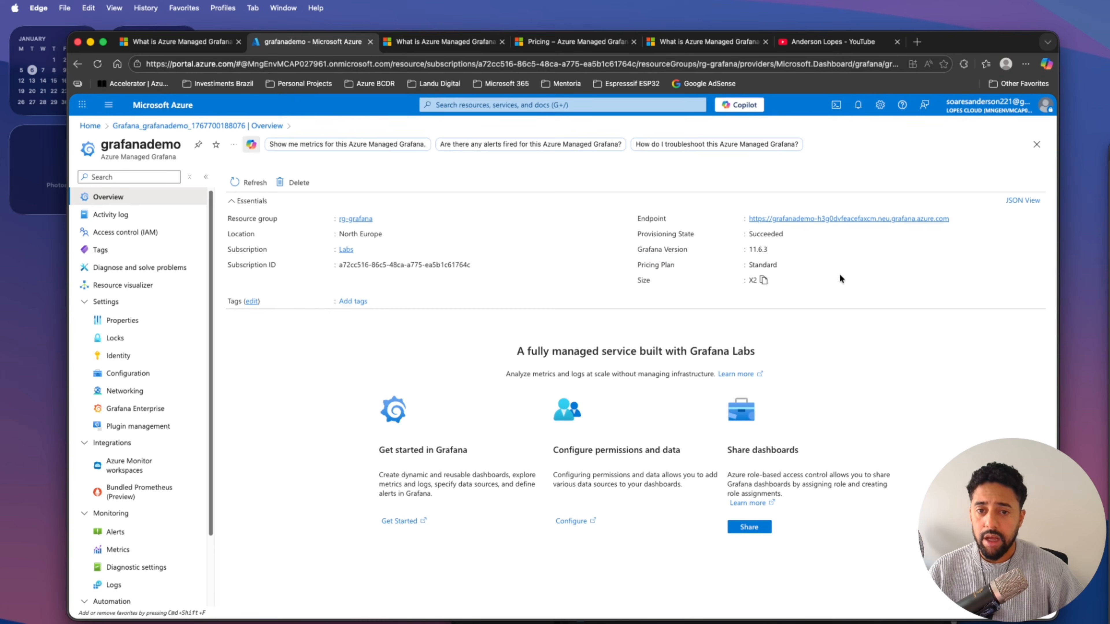
Open the workspace's Grafana endpoint and browse the catalogue of data source plugins available for new connections.
{"action": "left_click", "coordinate": [826, 218]}
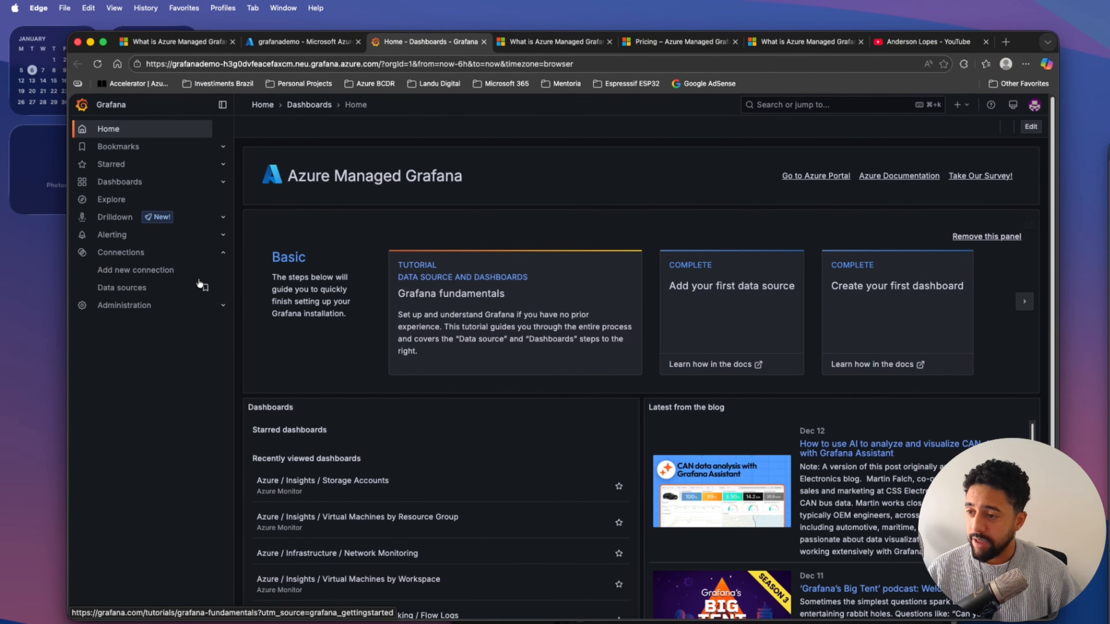
{"action": "left_click", "coordinate": [134, 268]}
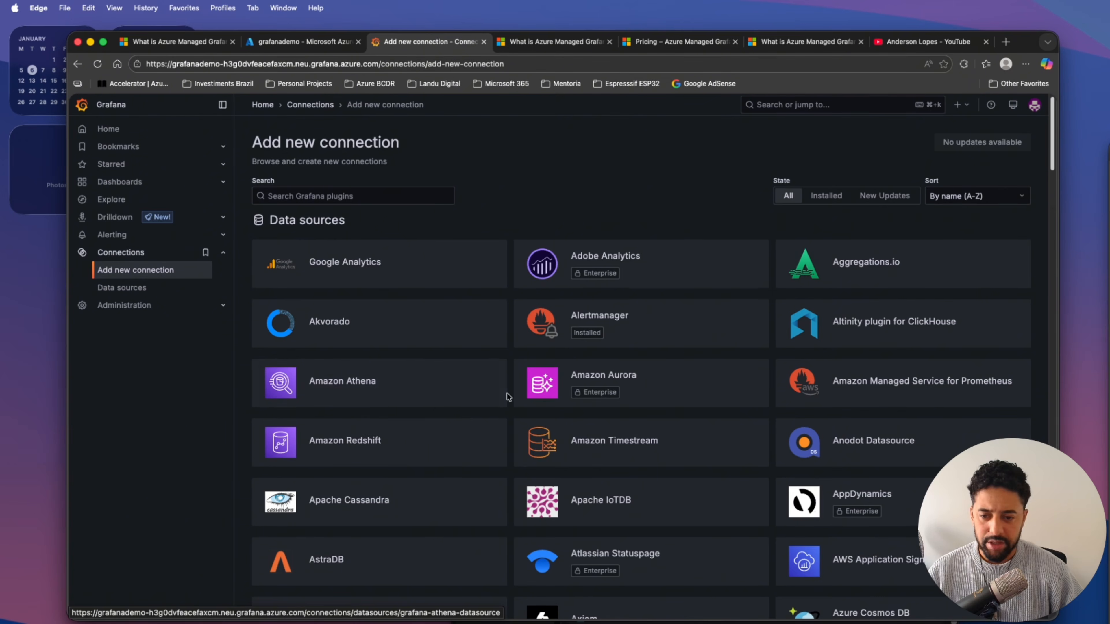
{"action": "scroll", "coordinate": [546, 426], "scroll_direction": "down", "scroll_amount": 3}
{"action": "scroll", "coordinate": [584, 420], "scroll_direction": "down", "scroll_amount": 10}
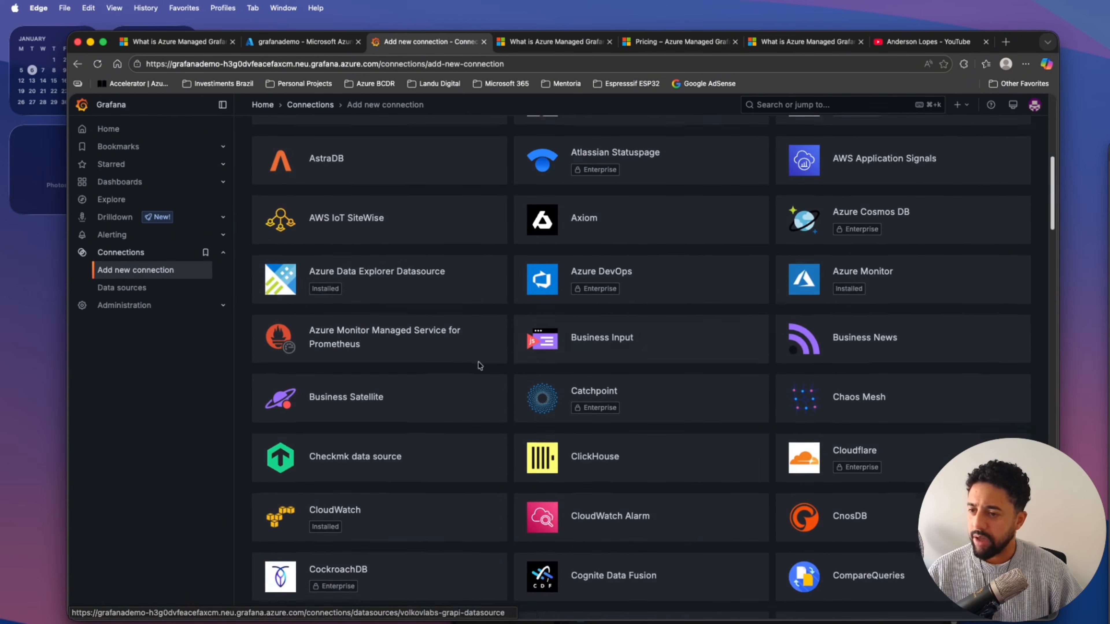
{"action": "scroll", "coordinate": [437, 282], "scroll_direction": "down", "scroll_amount": 5}
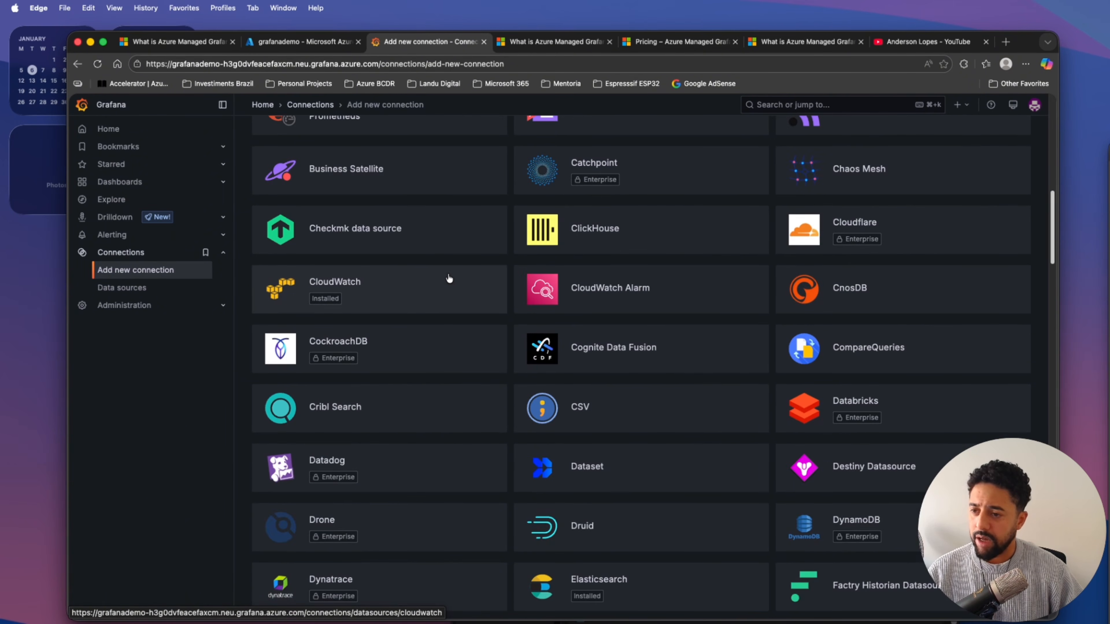
{"action": "scroll", "coordinate": [430, 309], "scroll_direction": "down", "scroll_amount": 5}
{"action": "scroll", "coordinate": [436, 311], "scroll_direction": "down", "scroll_amount": 3}
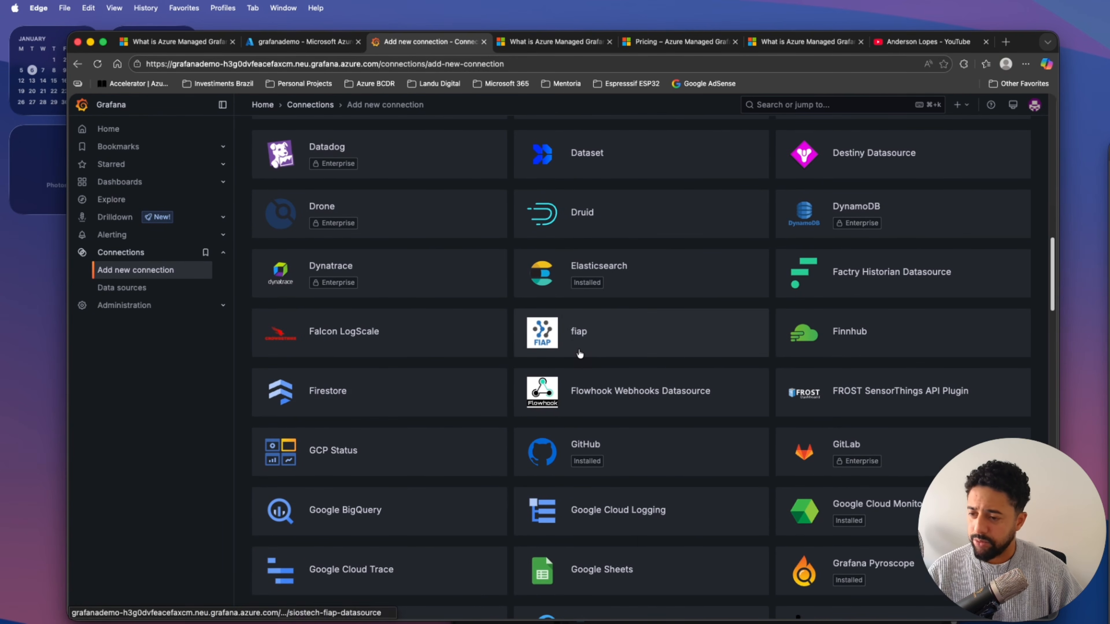
{"action": "scroll", "coordinate": [355, 392], "scroll_direction": "down", "scroll_amount": 1}
{"action": "scroll", "coordinate": [608, 431], "scroll_direction": "down", "scroll_amount": 6}
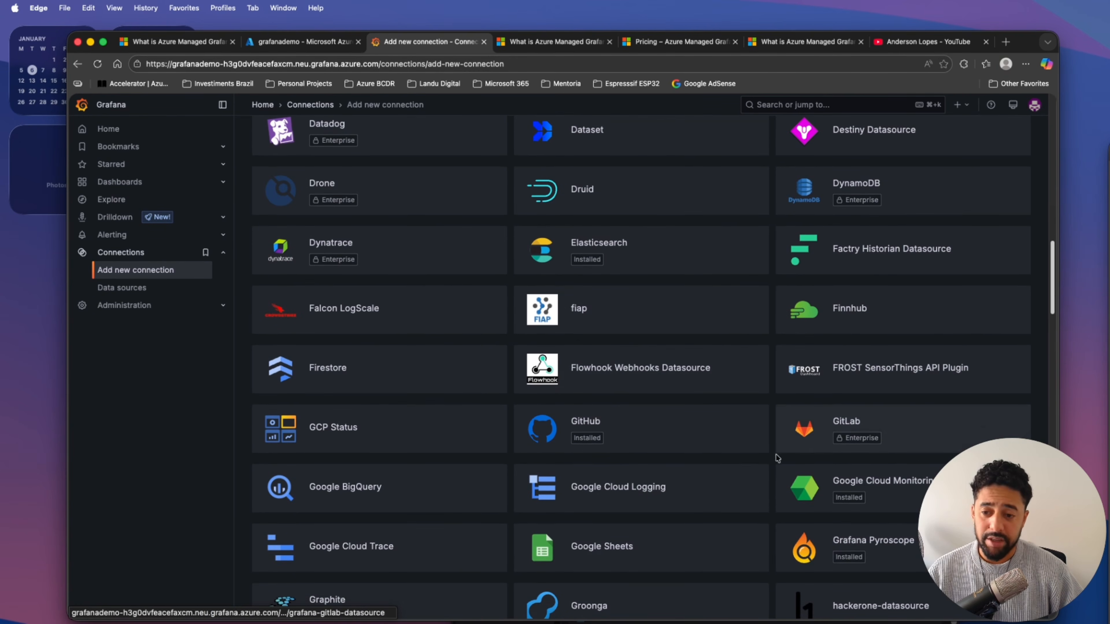
Search the connections page for "databri" and look over the Databricks entry and the neighbouring Enterprise data sources.
{"action": "key", "text": "super+f"}
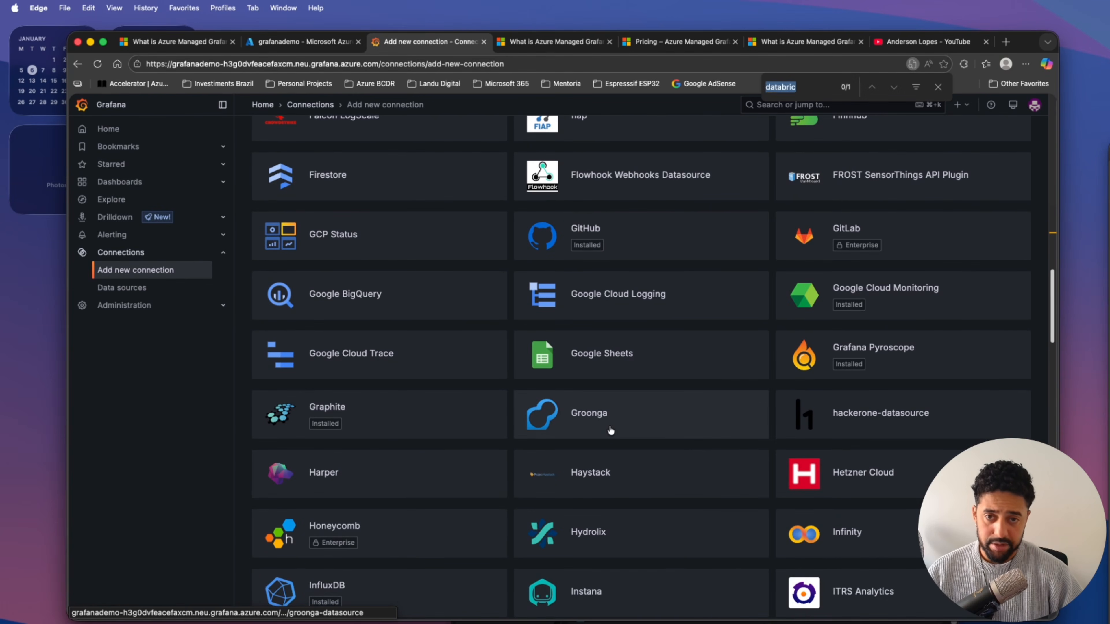
{"action": "type", "text": "databri"}
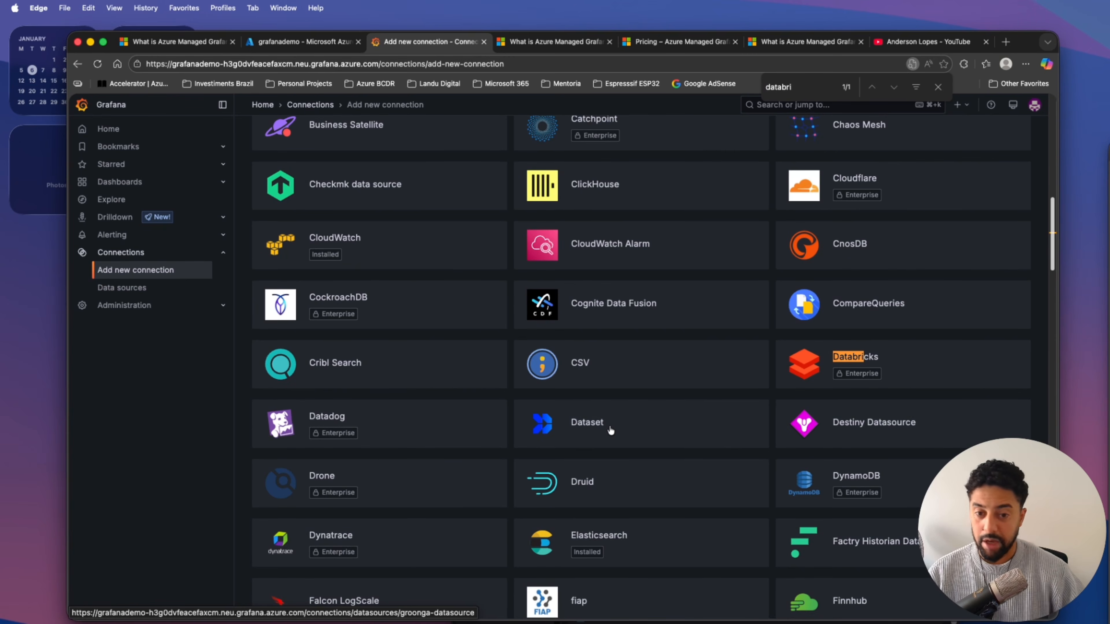
{"action": "scroll", "coordinate": [540, 370], "scroll_direction": "down", "scroll_amount": 3}
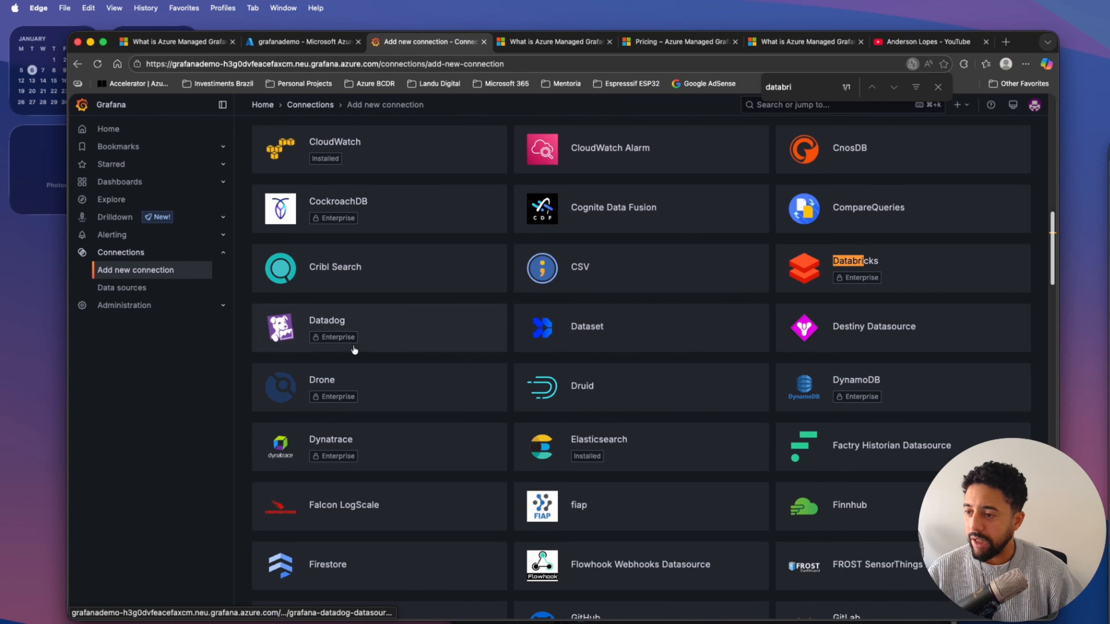
Review the configured data sources and browse the prebuilt dashboards in the Azure Monitor folder.
{"action": "left_click", "coordinate": [137, 298]}
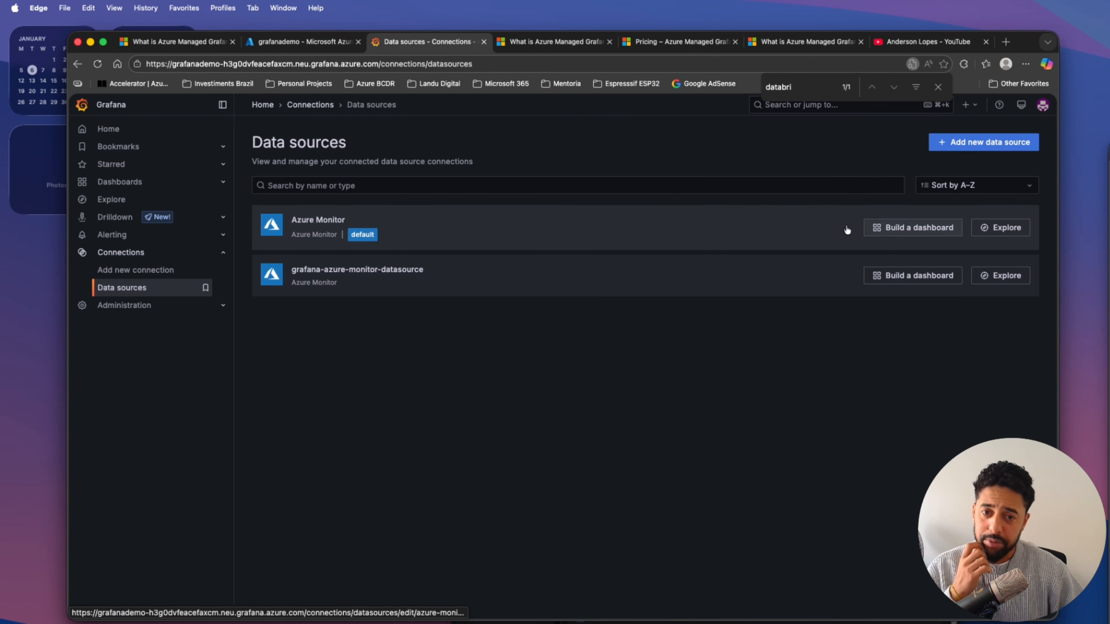
{"action": "left_click", "coordinate": [119, 181]}
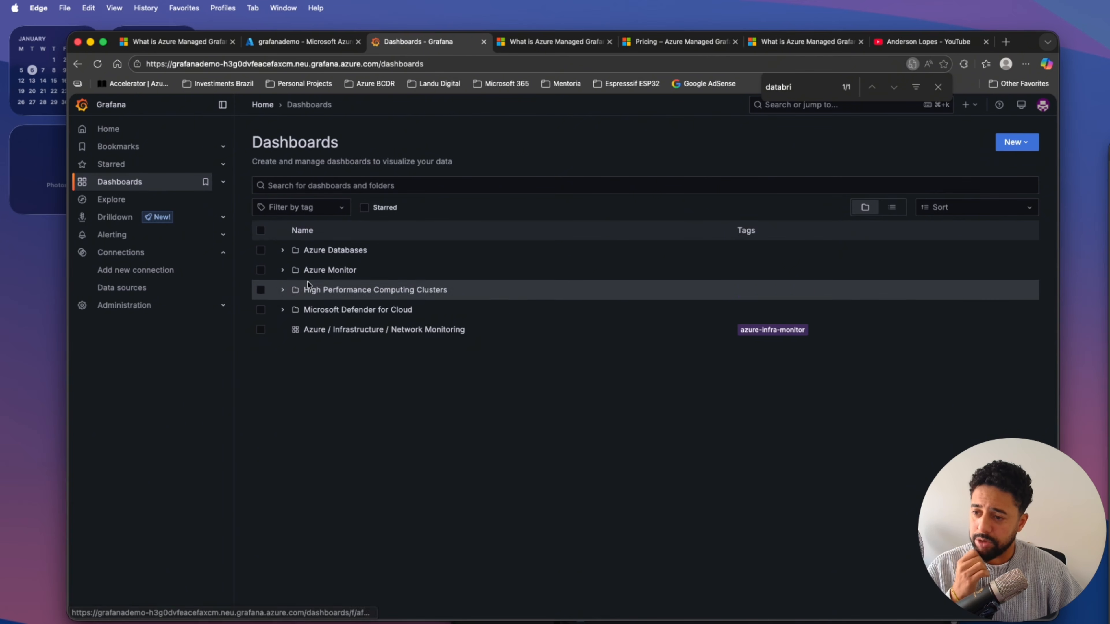
{"action": "left_click", "coordinate": [283, 270]}
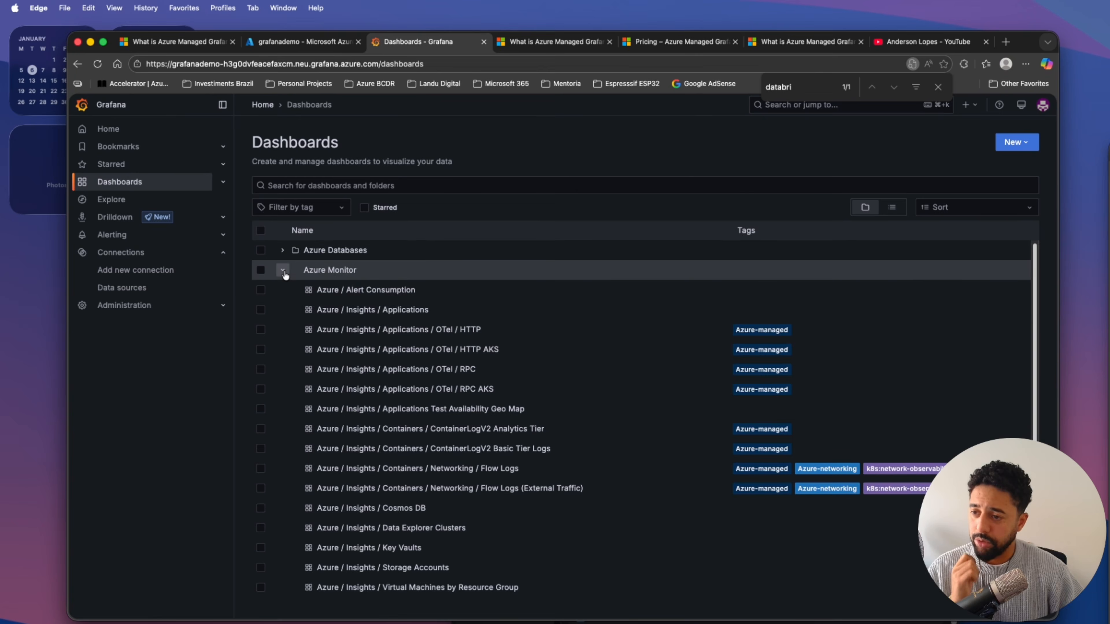
{"action": "scroll", "coordinate": [393, 314], "scroll_direction": "down", "scroll_amount": 5}
{"action": "scroll", "coordinate": [417, 340], "scroll_direction": "down", "scroll_amount": 2}
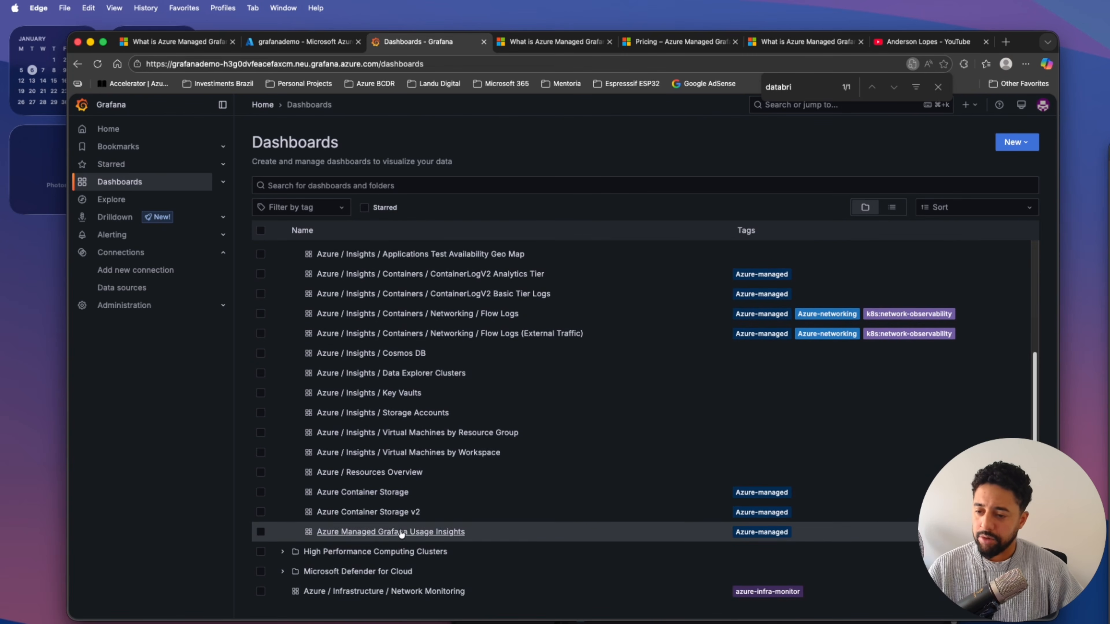
Examine the Azure / Insights / Virtual Machines by Resource Group dashboard and return to the Azure Monitor dashboard list.
{"action": "left_click", "coordinate": [397, 435]}
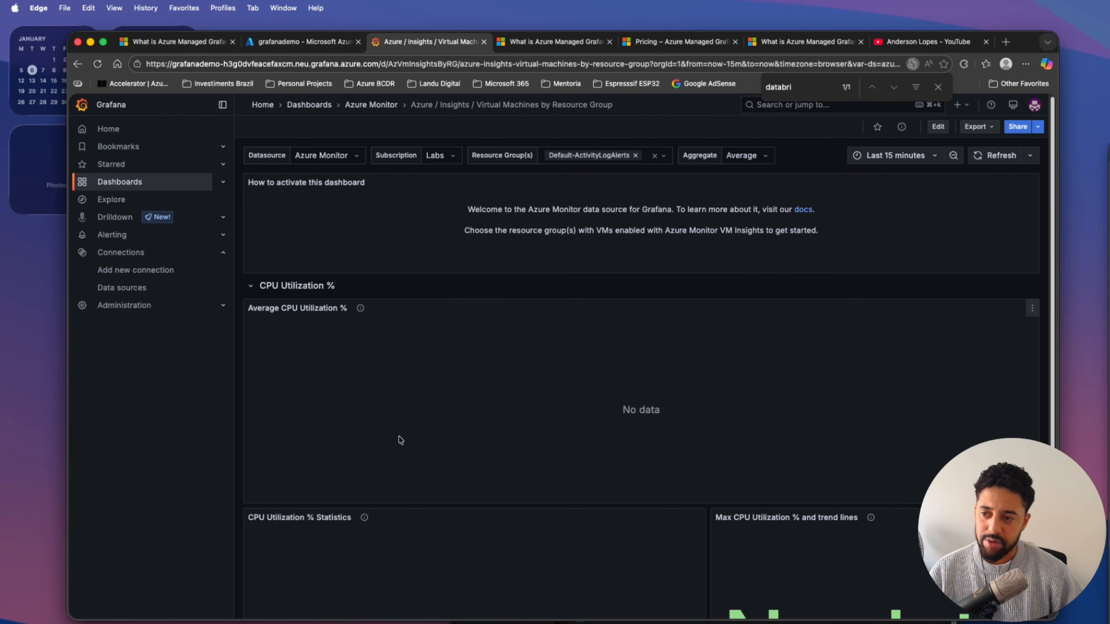
{"action": "scroll", "coordinate": [526, 483], "scroll_direction": "down", "scroll_amount": 5}
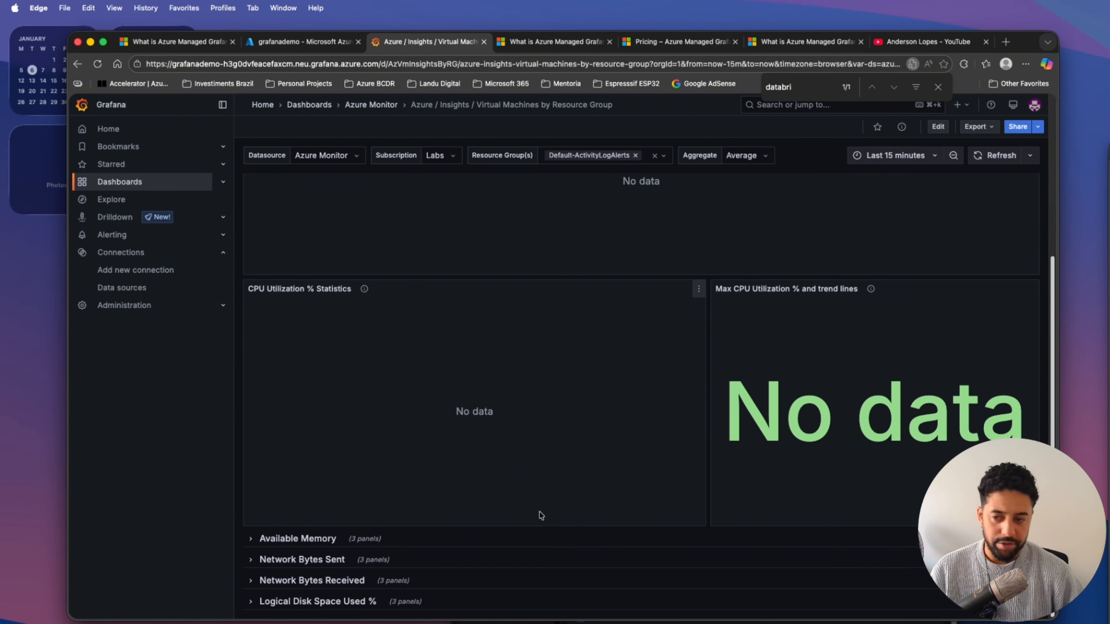
{"action": "scroll", "coordinate": [577, 364], "scroll_direction": "up", "scroll_amount": 5}
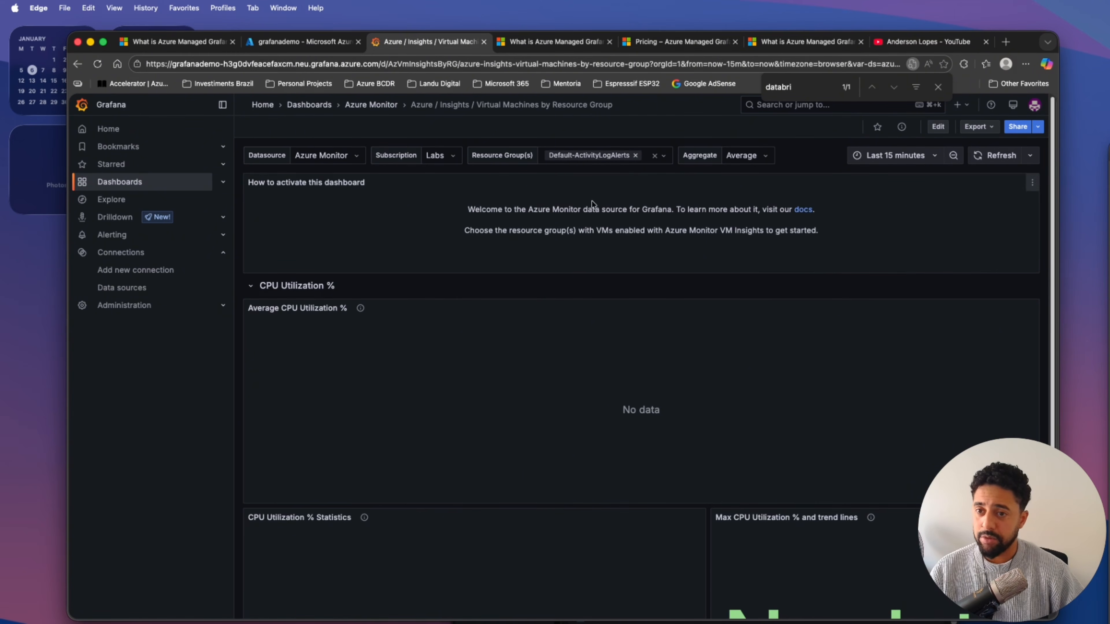
{"action": "left_click", "coordinate": [77, 64]}
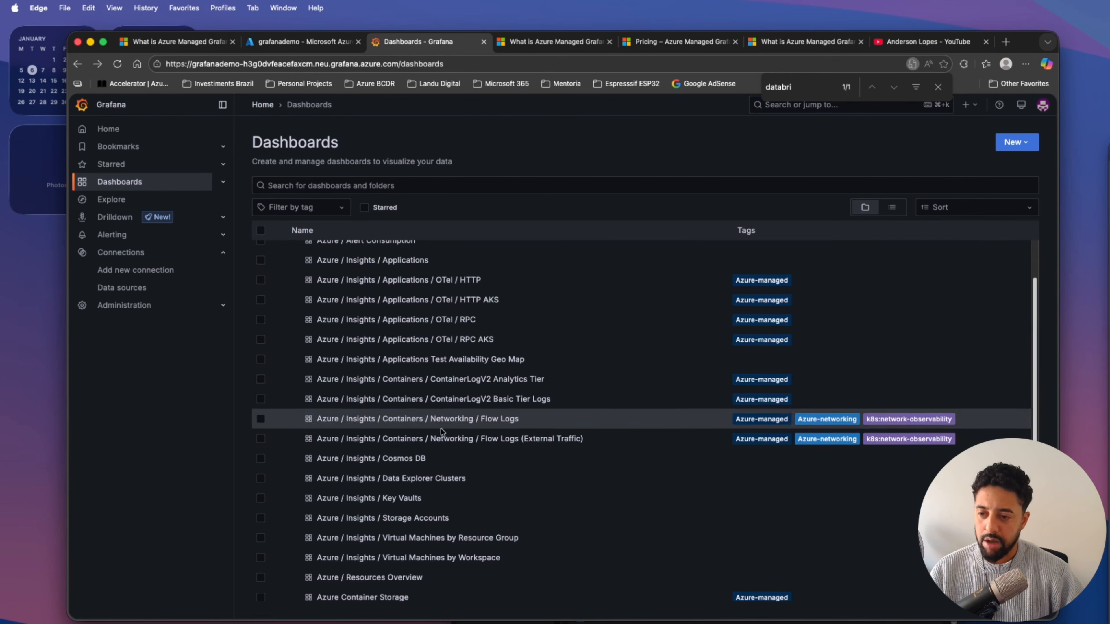
{"action": "scroll", "coordinate": [450, 440], "scroll_direction": "up", "scroll_amount": 2}
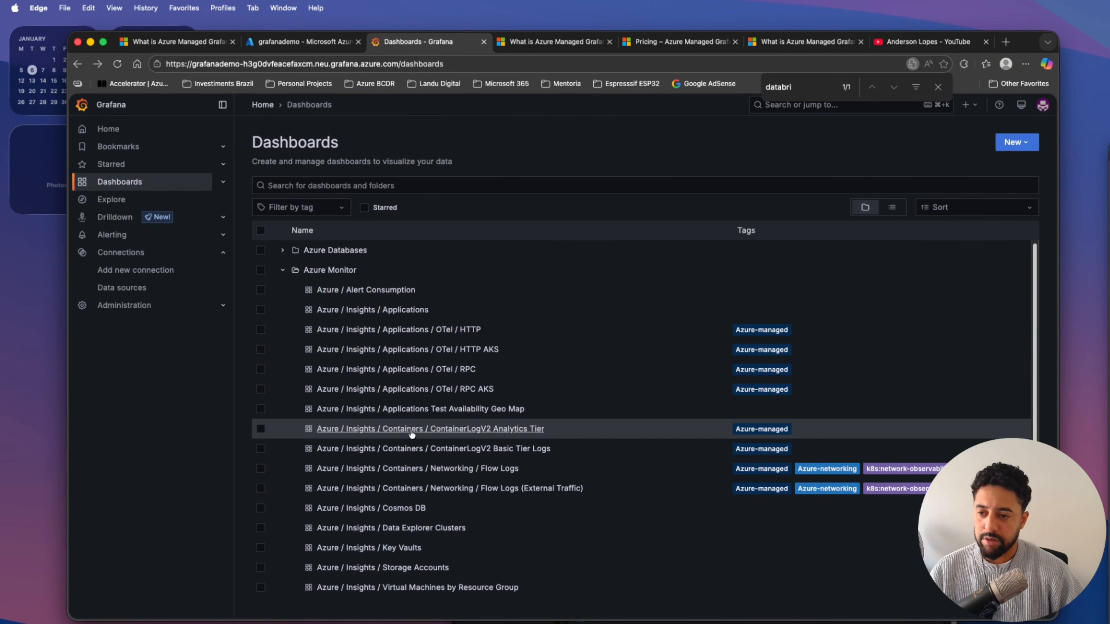